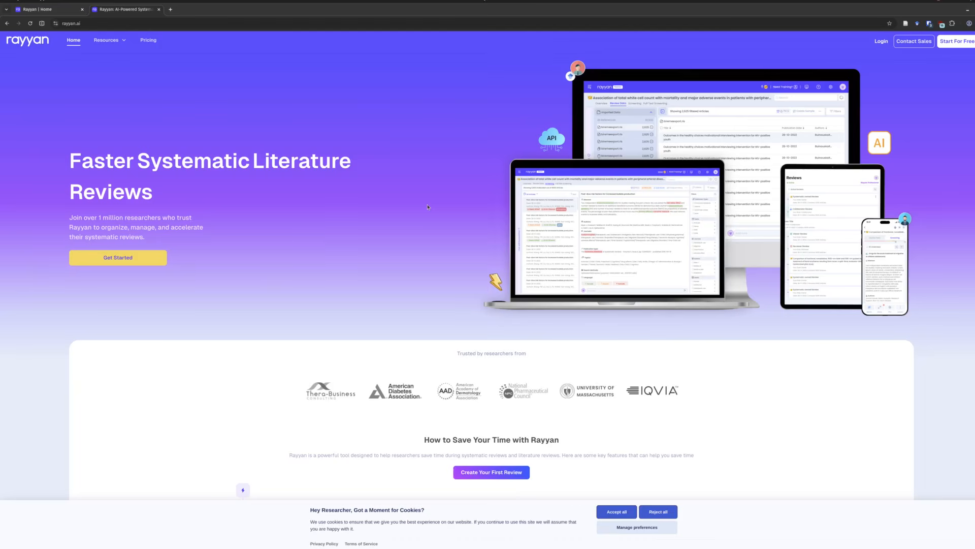
# View the Rayyan pricing plans for researchers, and close the pricing page
pyautogui.moveTo(144, 44); pyautogui.dragTo(276, 115)
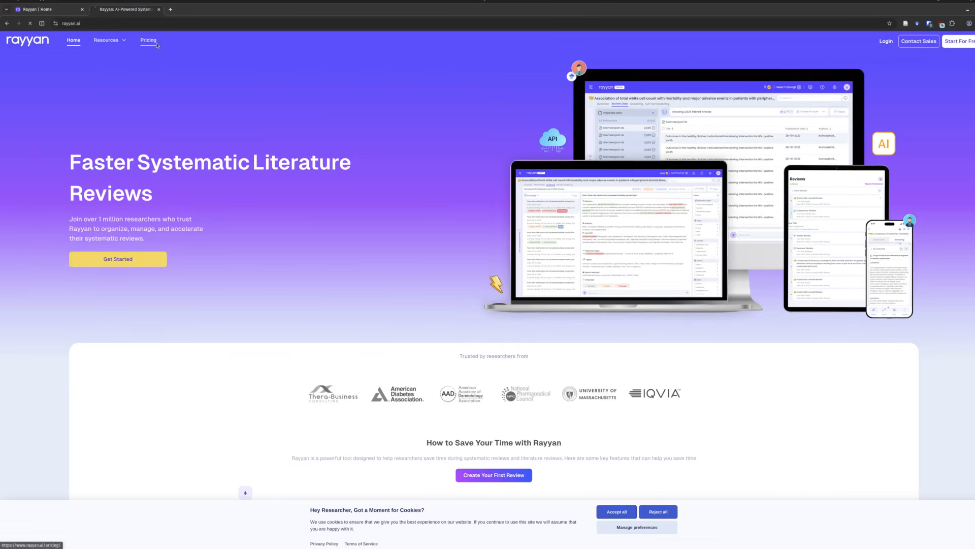
pyautogui.click(152, 43)
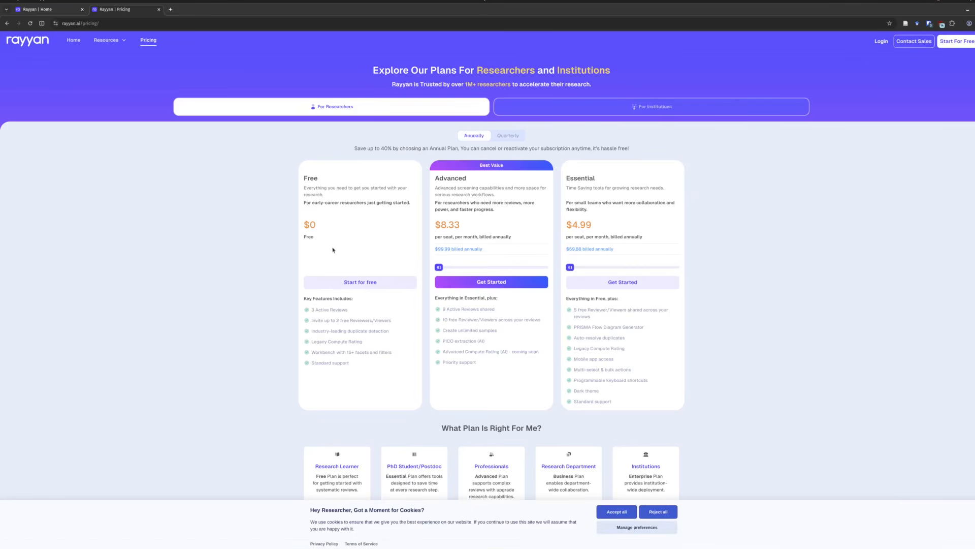
pyautogui.click(158, 9)
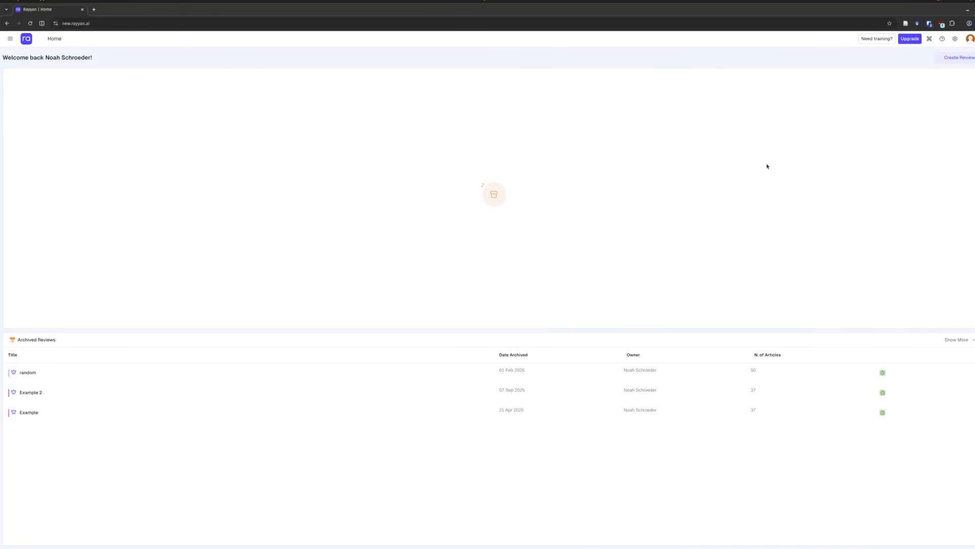
# Create a new review titled "pa TEST" with type Systematic Review and domain Not Applicable
pyautogui.click(957, 58)
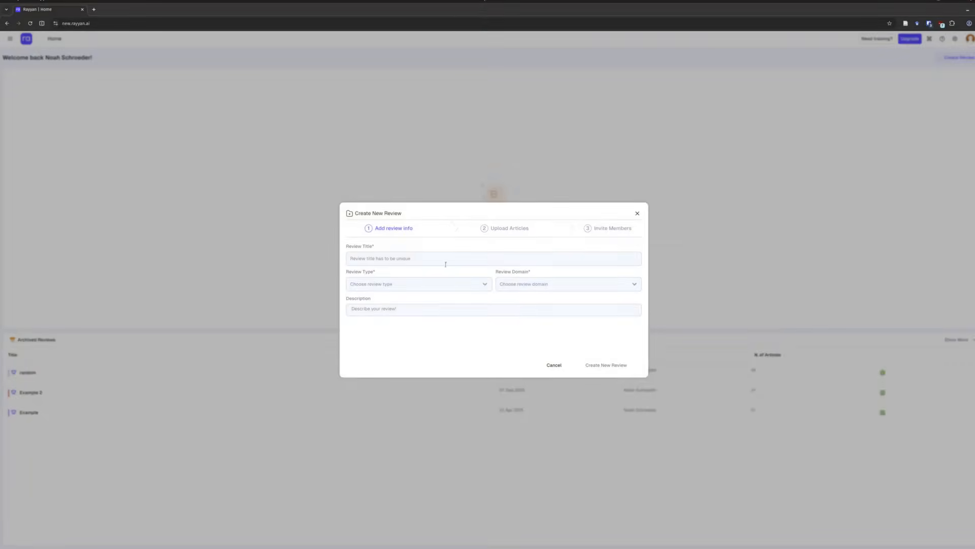
pyautogui.click(446, 263)
pyautogui.click(389, 275)
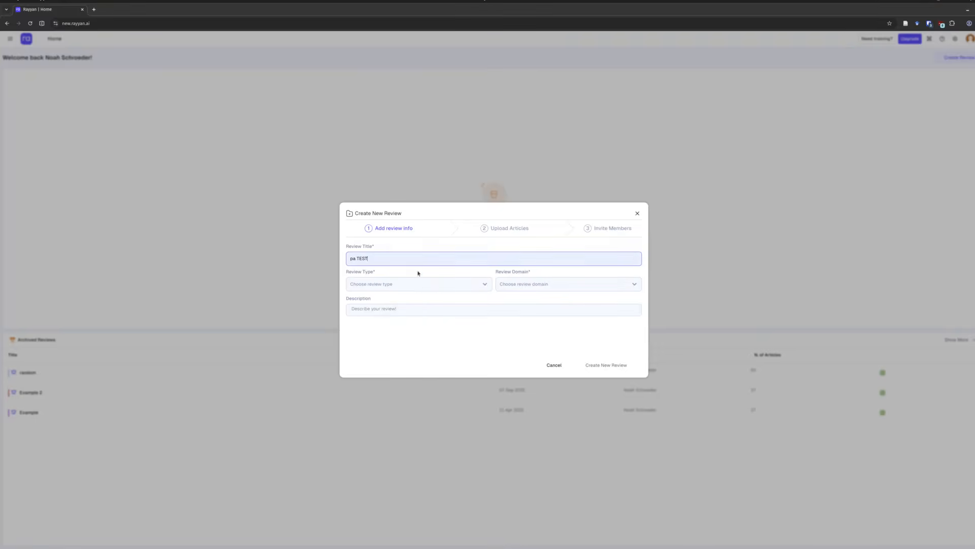
pyautogui.click(419, 288)
pyautogui.click(398, 323)
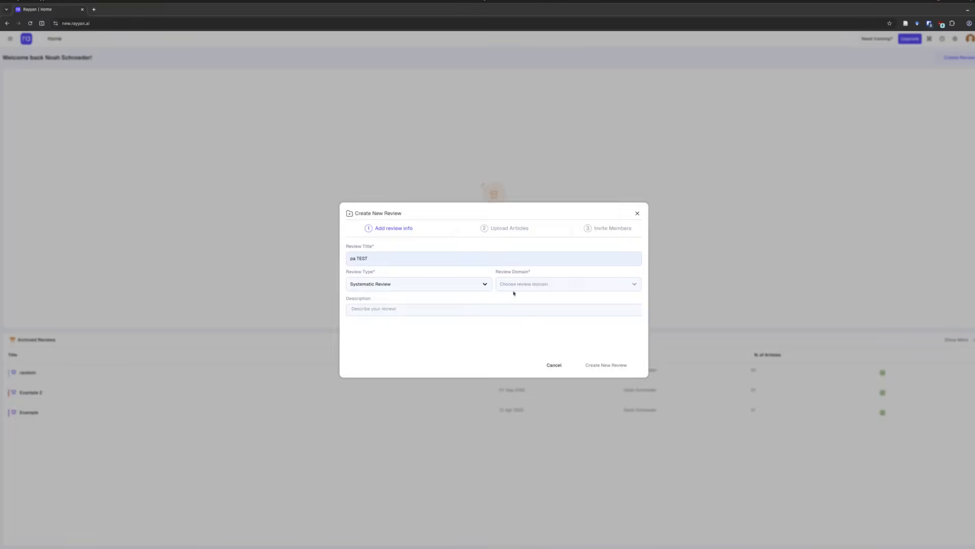
pyautogui.click(522, 285)
pyautogui.click(516, 311)
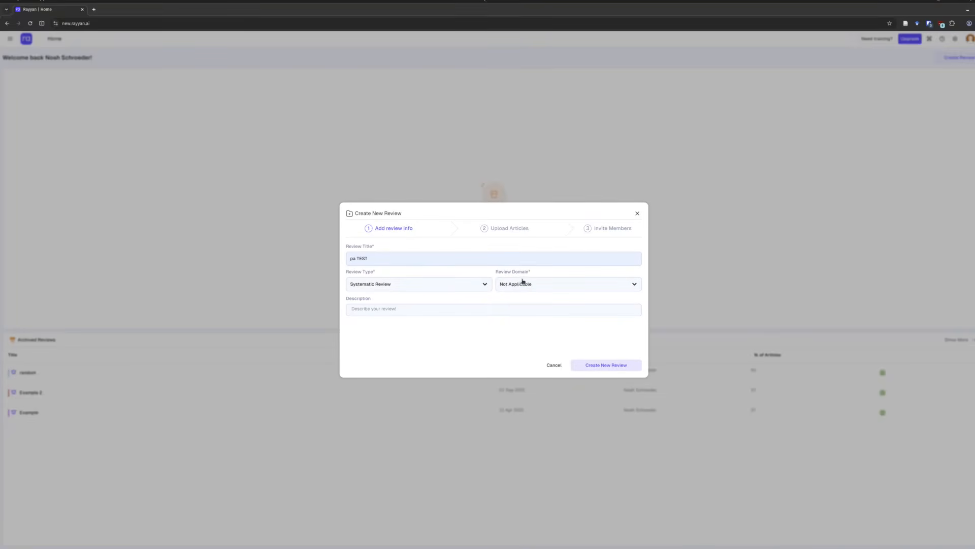
pyautogui.click(601, 365)
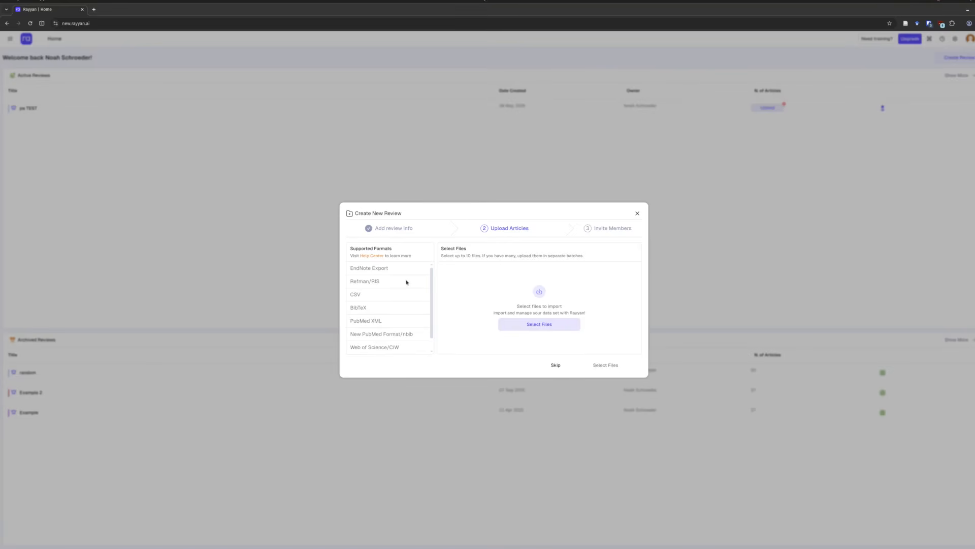
# Upload the Pedagogical Agent MA files .bib reference file to the new review and skip inviting members
pyautogui.scroll(-1, 406, 283)
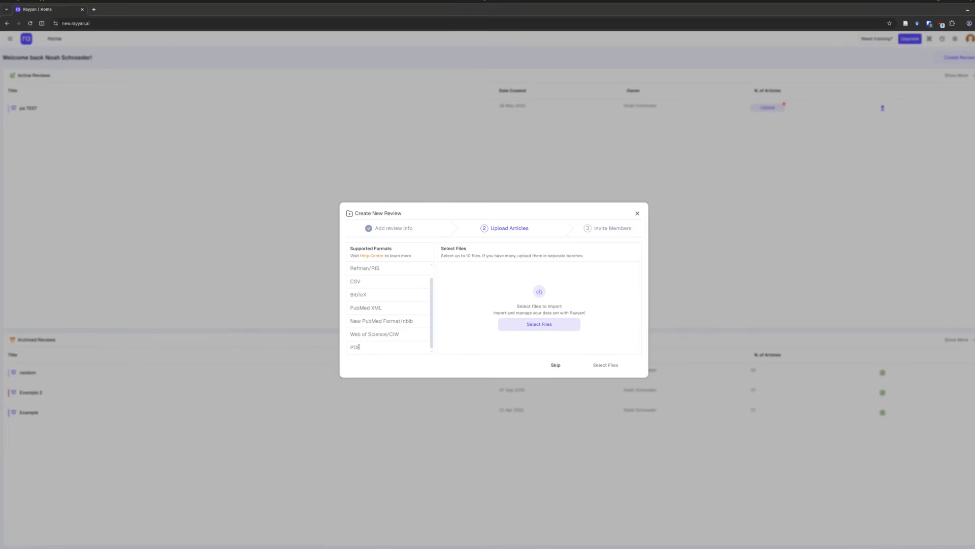
pyautogui.scroll(1, 395, 294)
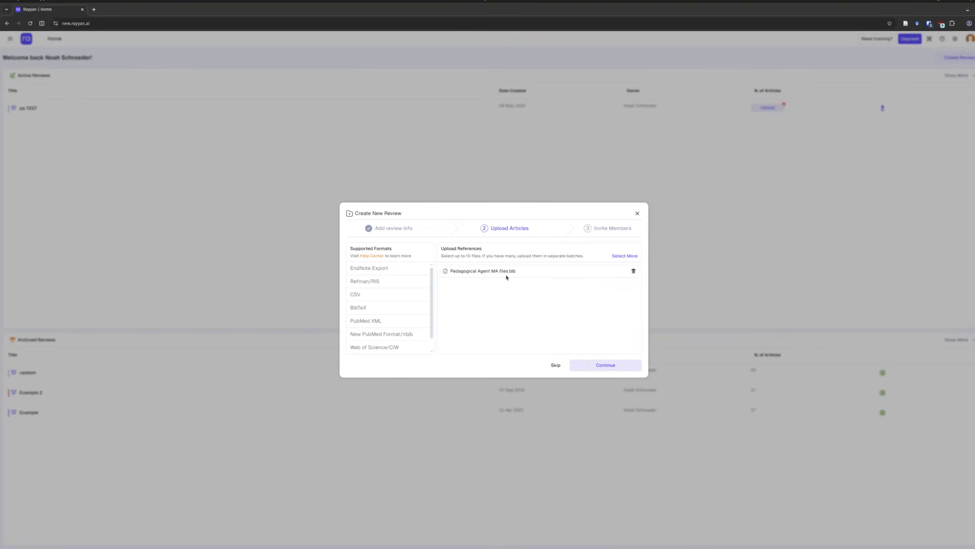
pyautogui.click(612, 364)
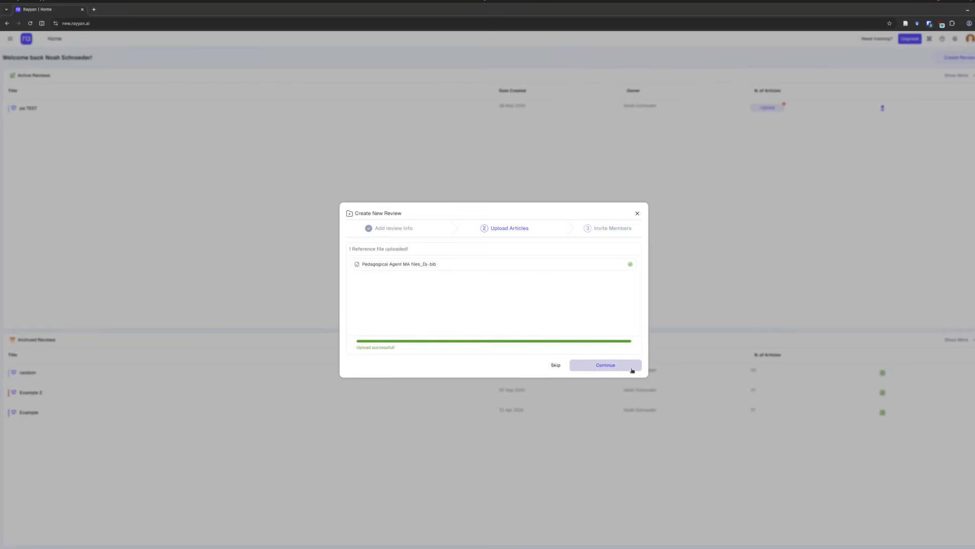
pyautogui.click(630, 367)
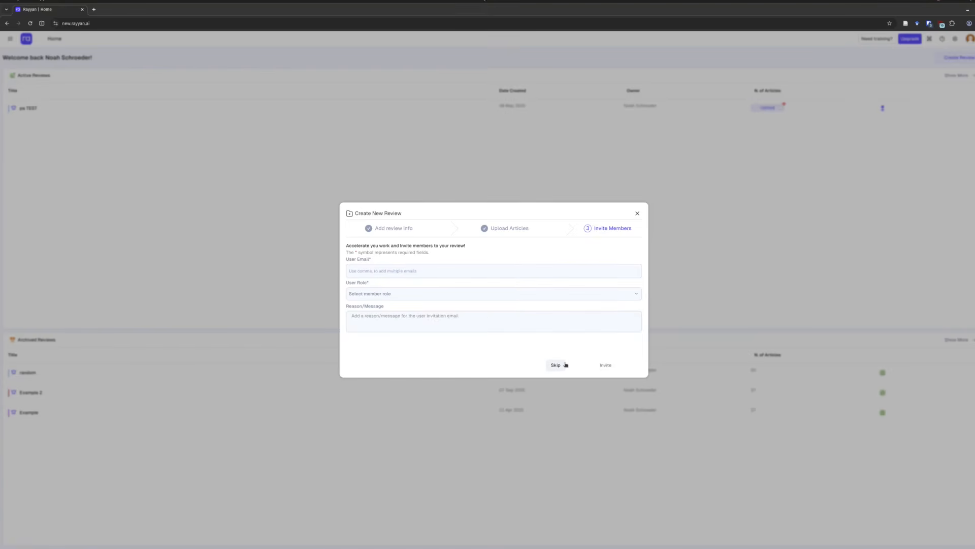
pyautogui.click(565, 365)
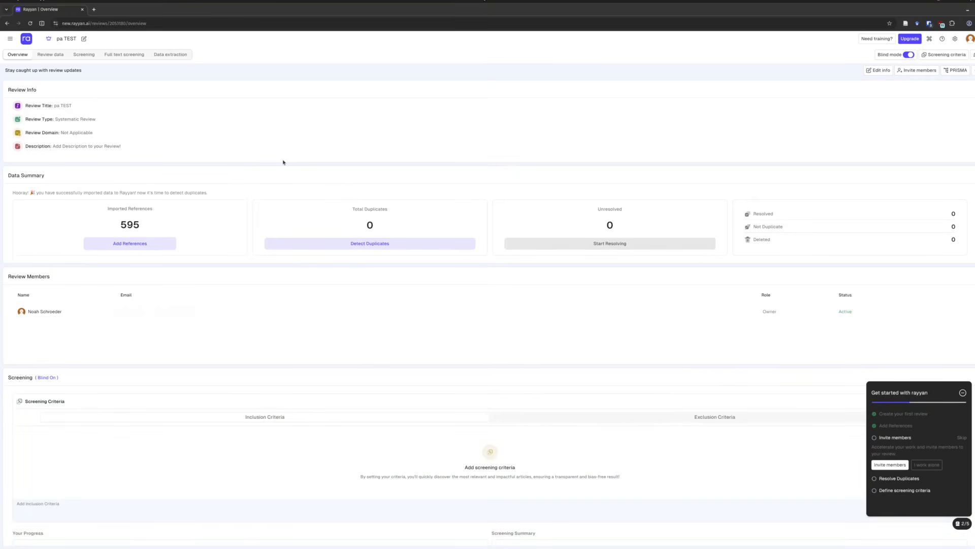
# Run duplicate detection on the review's imported references
pyautogui.click(368, 245)
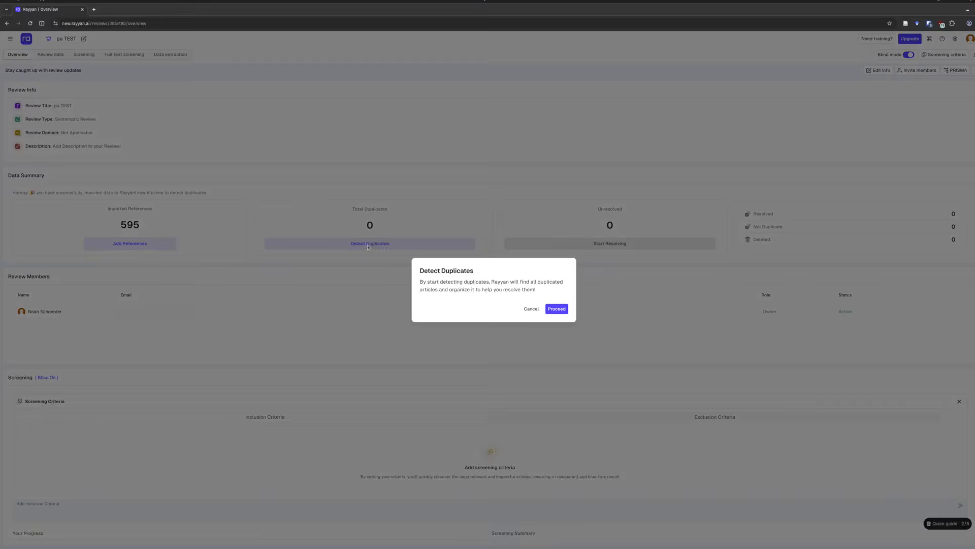
pyautogui.click(557, 309)
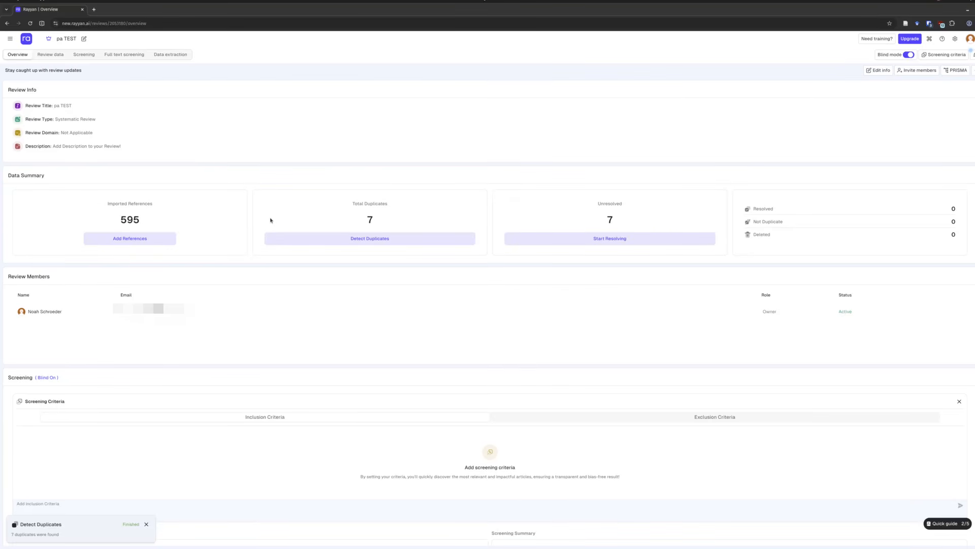
# Try to auto-resolve the detected duplicates using exact author match as the criterion, and leave duplicate resolving
pyautogui.click(611, 240)
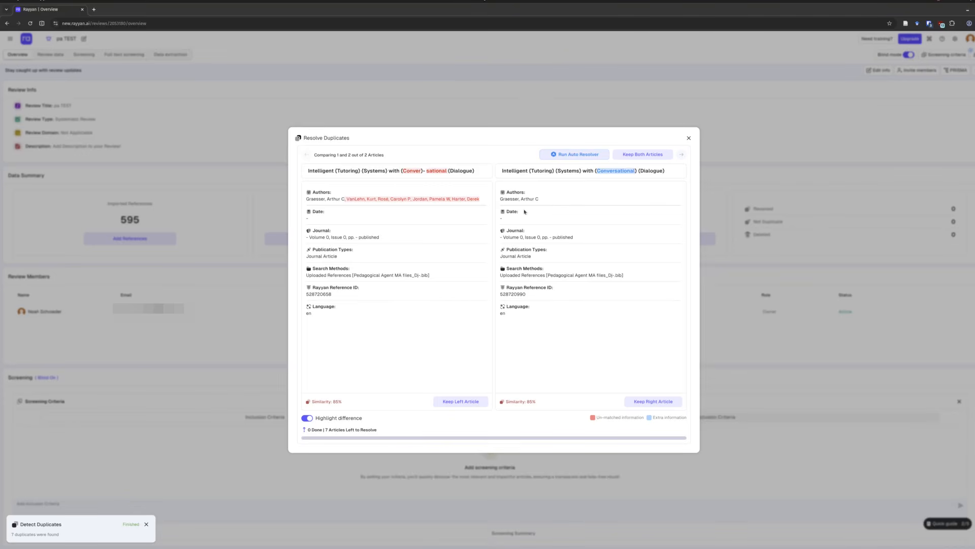
pyautogui.click(574, 156)
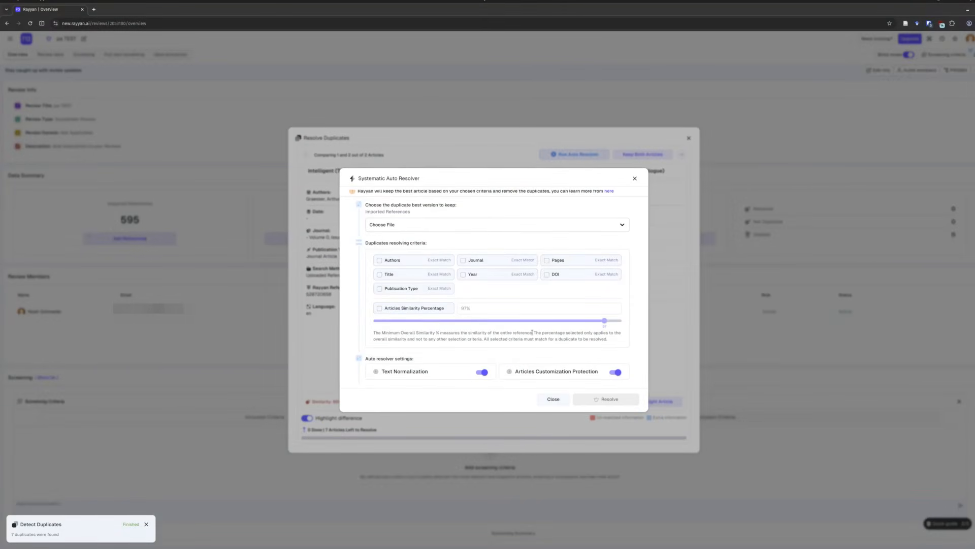
pyautogui.click(412, 264)
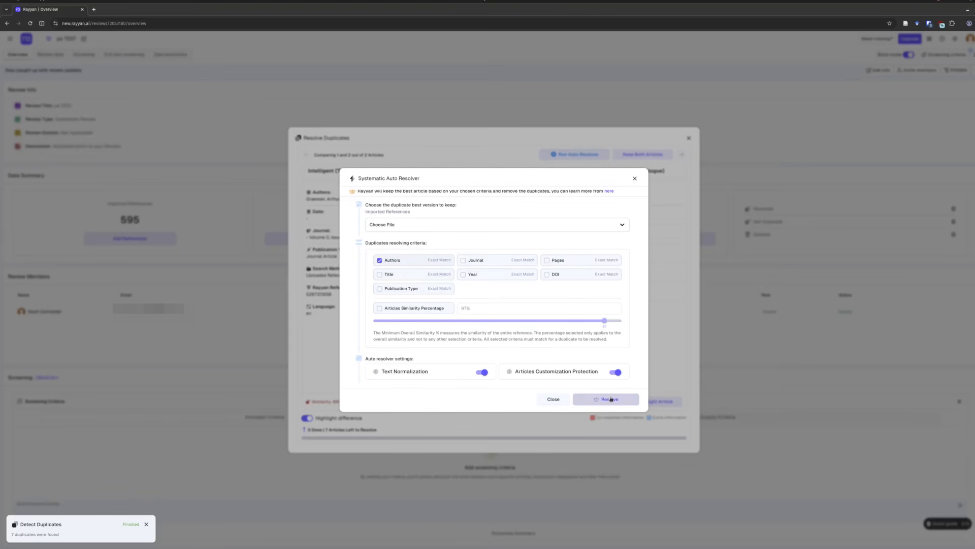
pyautogui.click(611, 399)
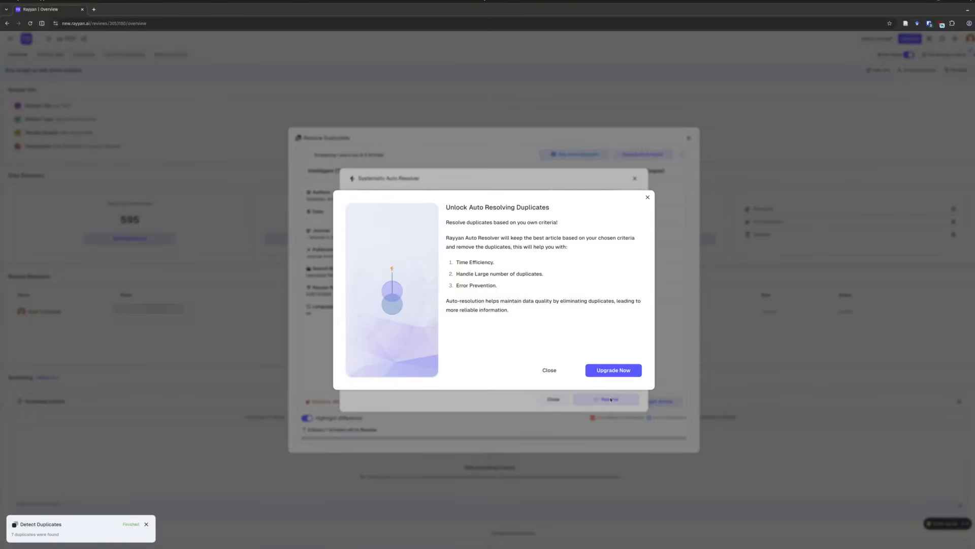
pyautogui.click(560, 373)
pyautogui.click(634, 178)
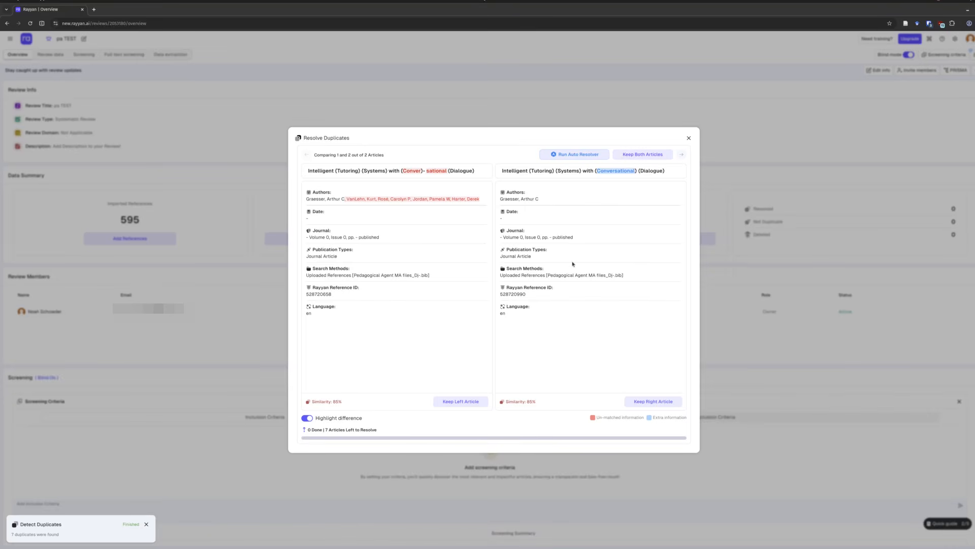
pyautogui.click(688, 139)
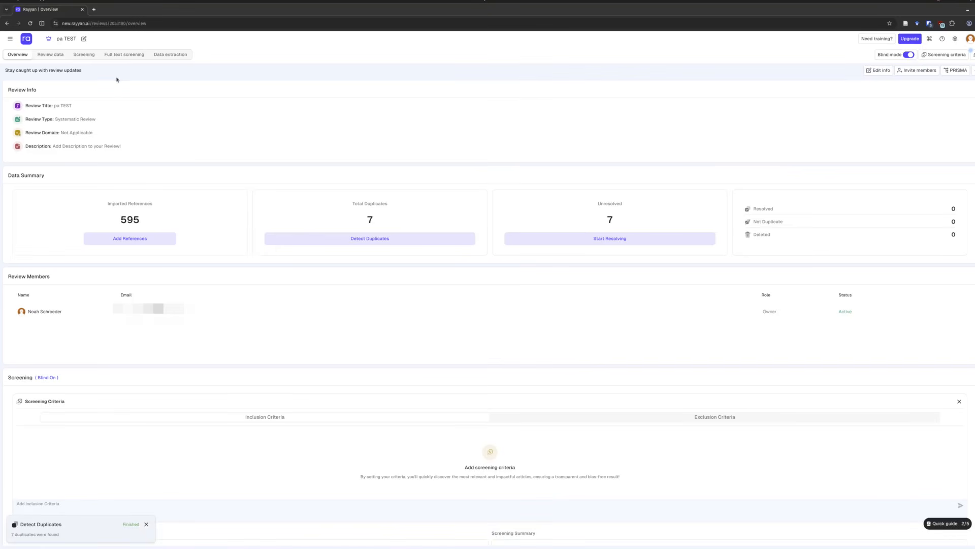
# Delete all the default keywords for include in the review data filters
pyautogui.click(61, 54)
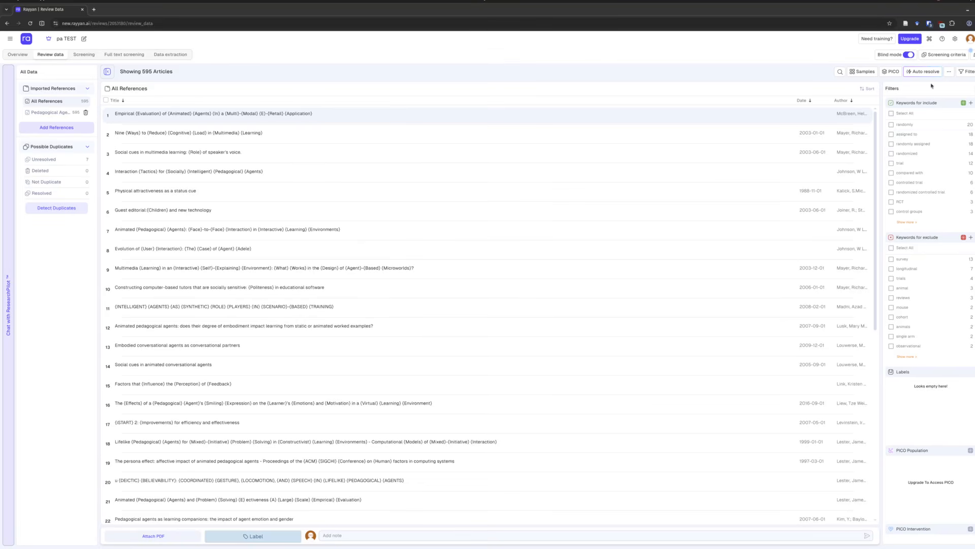
pyautogui.click(891, 113)
pyautogui.click(970, 118)
pyautogui.click(539, 322)
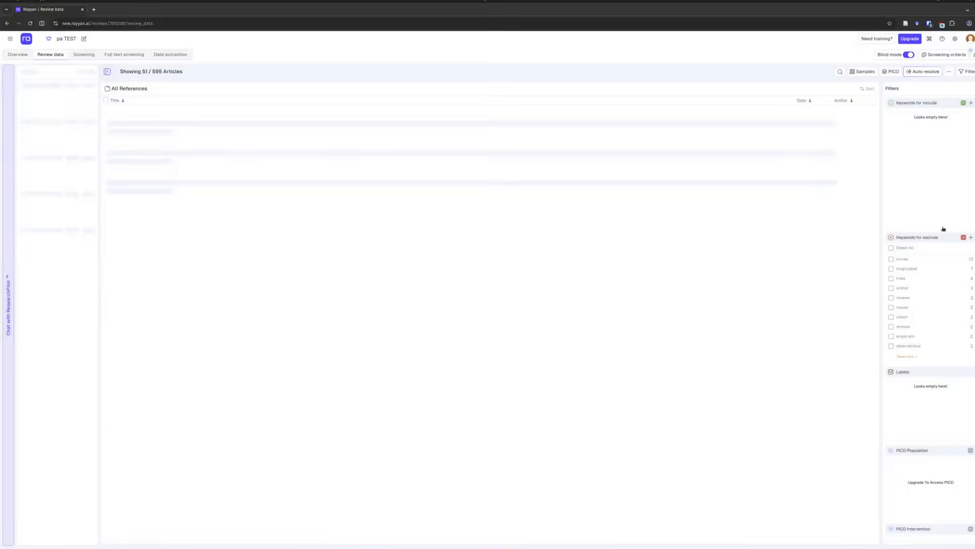
# Delete all the default keywords for exclude in the review data filters
pyautogui.click(890, 248)
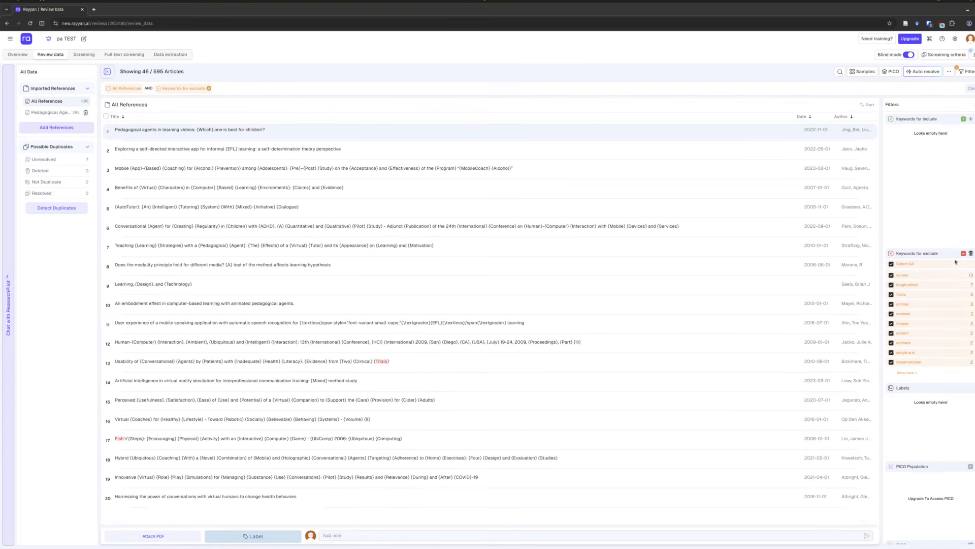
pyautogui.click(970, 253)
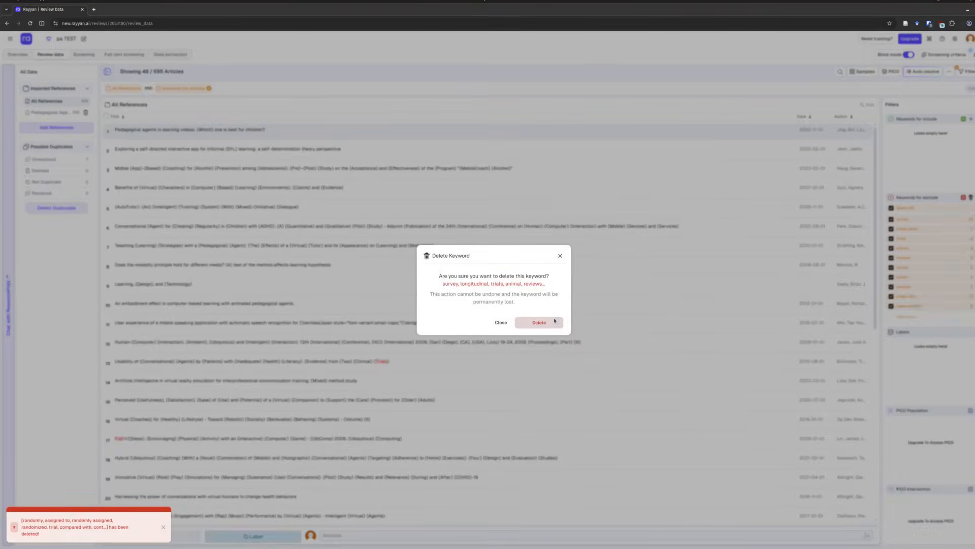
pyautogui.click(539, 322)
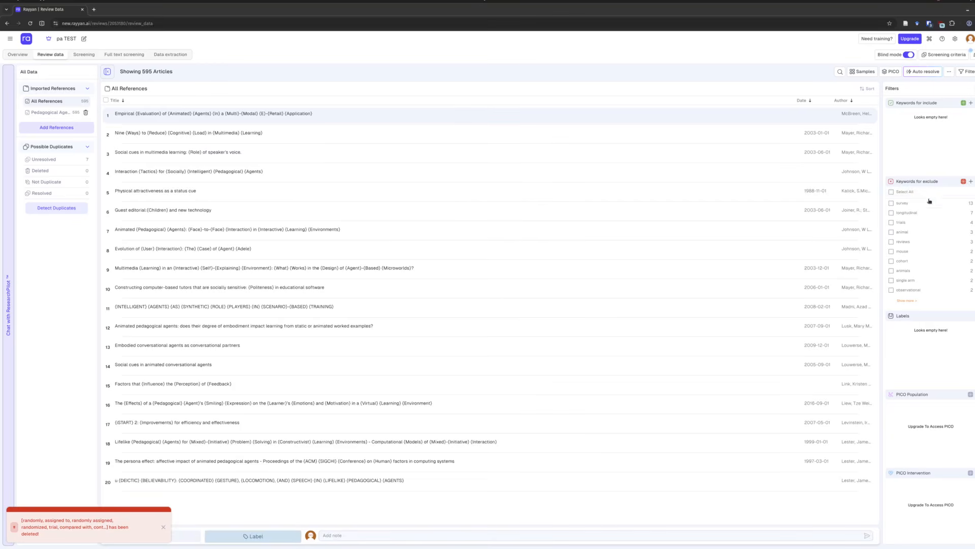
pyautogui.click(891, 191)
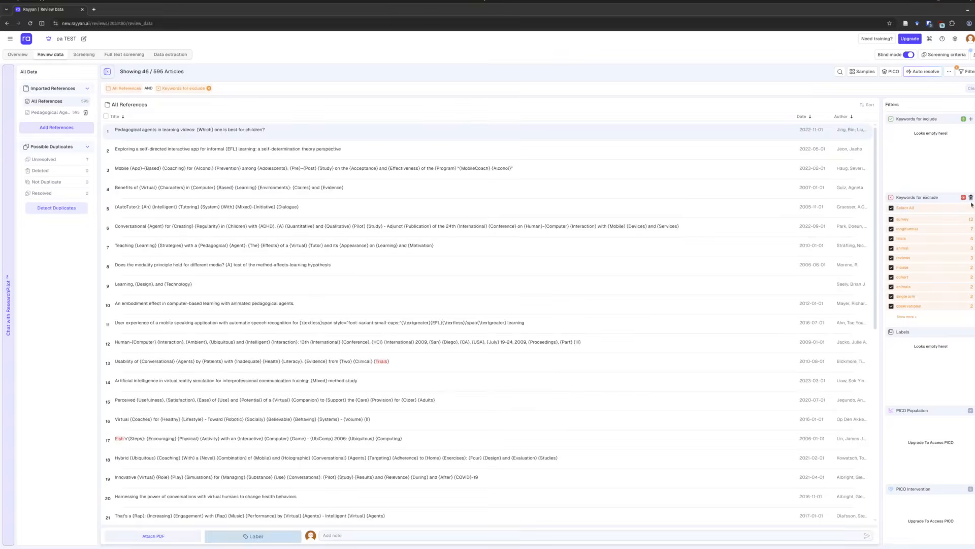
pyautogui.click(970, 198)
pyautogui.click(550, 323)
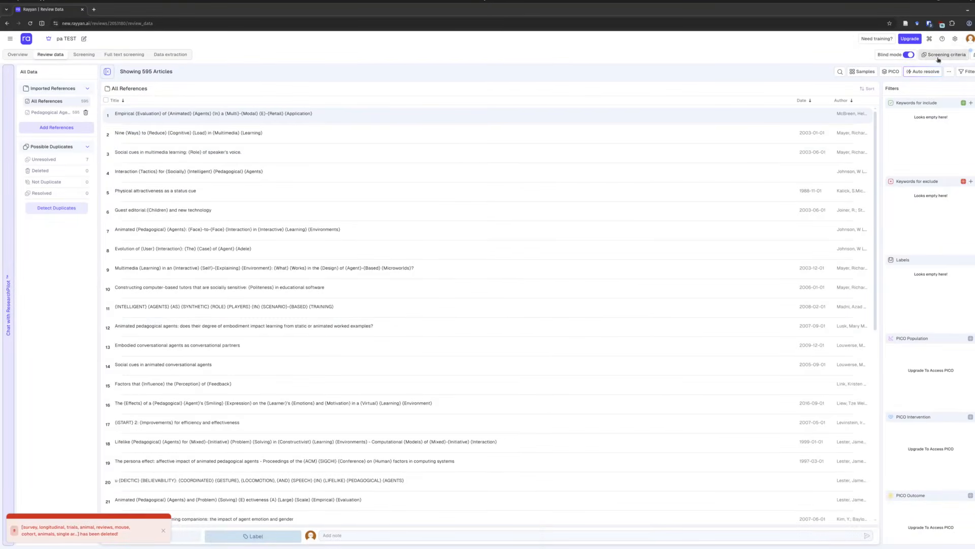
# Add "pedagogical agent" as a keyword for include
pyautogui.click(971, 102)
pyautogui.click(917, 148)
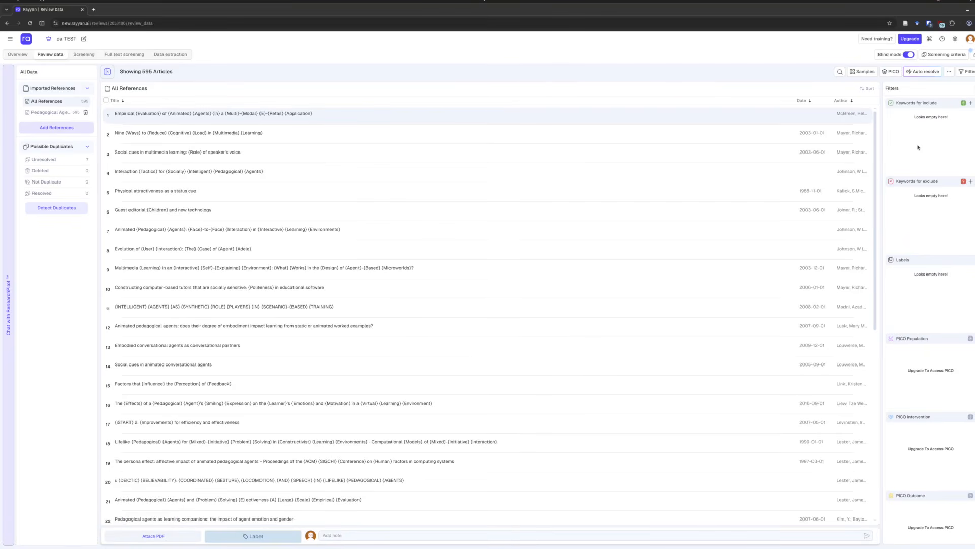
pyautogui.click(971, 103)
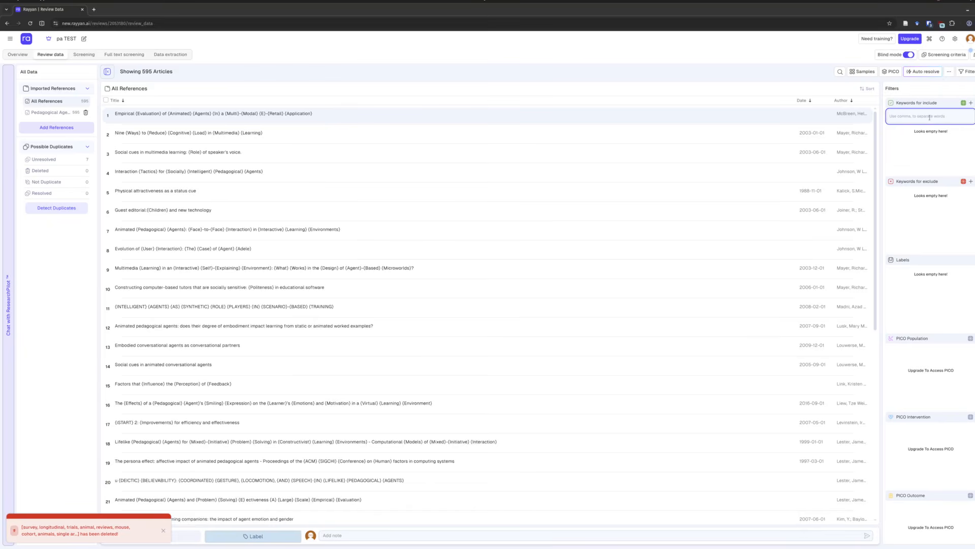
pyautogui.write('pedawgogical agent')
pyautogui.click(967, 118)
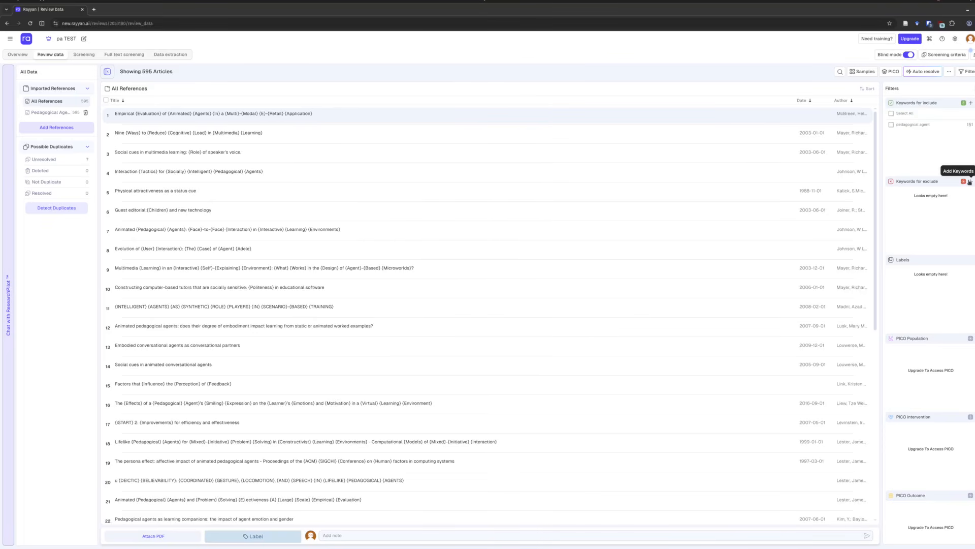
# Add "appearance" as a keyword for exclude
pyautogui.click(970, 182)
pyautogui.write('appearance')
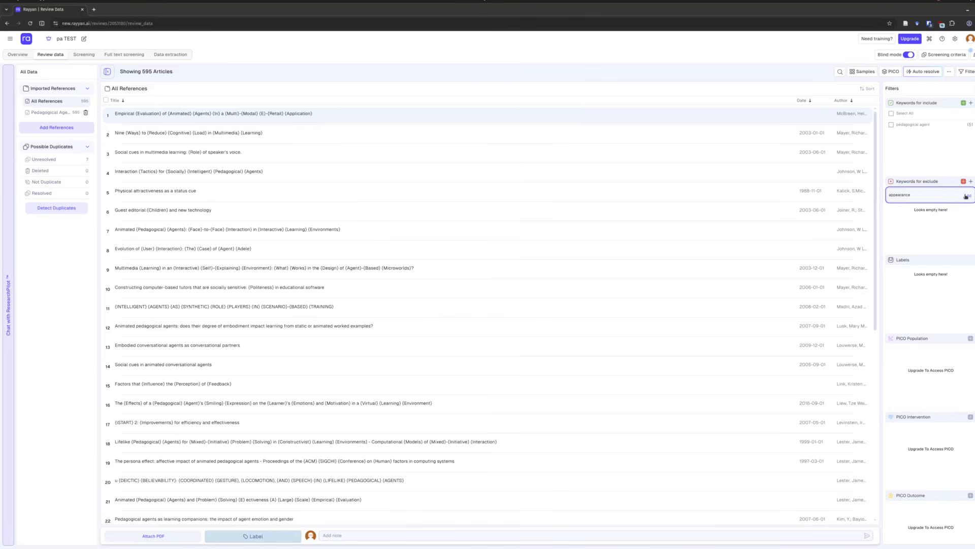
pyautogui.click(966, 196)
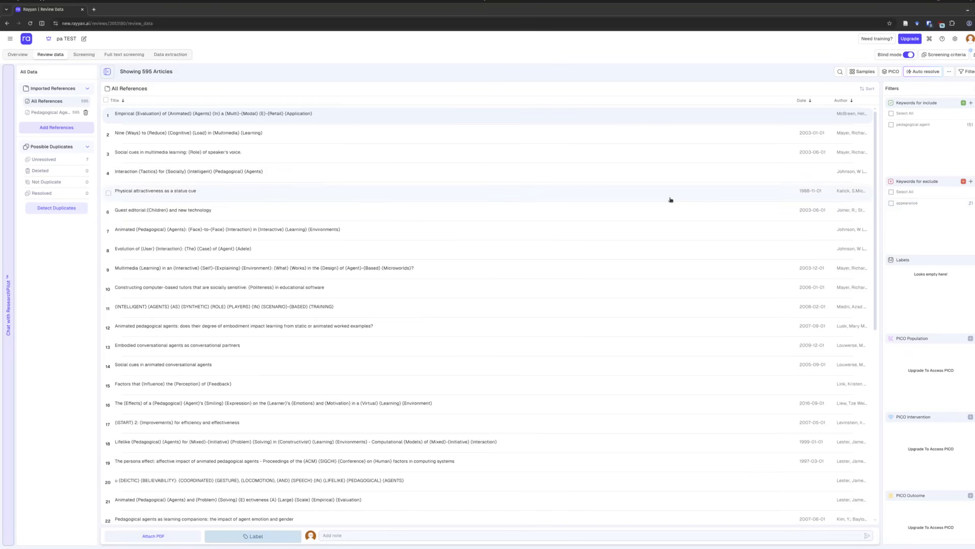
# View the inclusion and exclusion screening criteria of the review, and close them without adding any
pyautogui.click(947, 56)
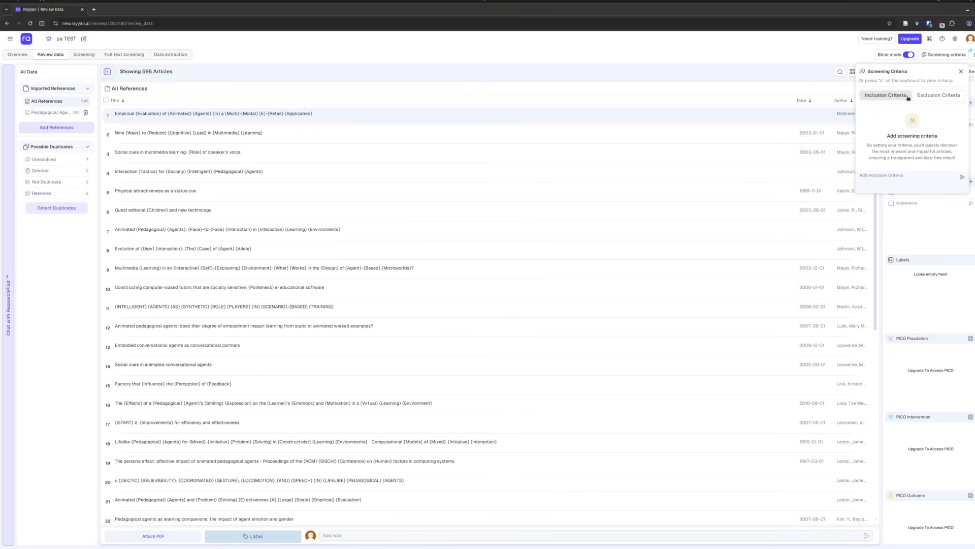
pyautogui.click(907, 175)
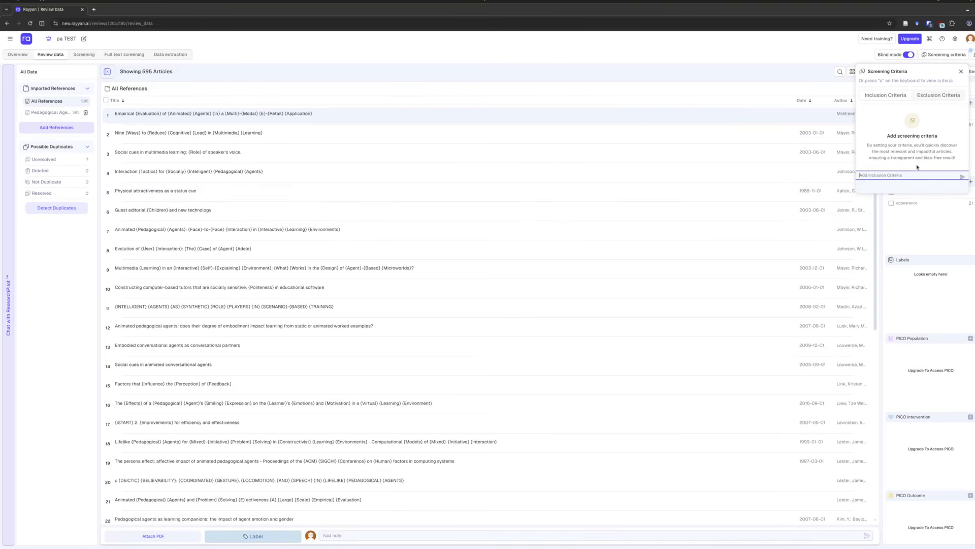
pyautogui.click(961, 71)
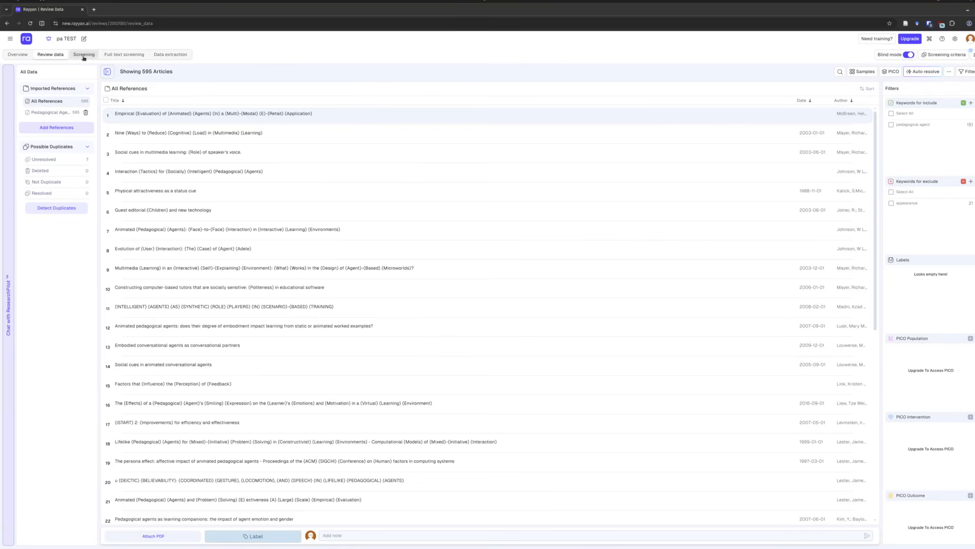
# Open the title and abstract screening stage and turn off highlighting of the exclude keywords while keeping include keywords highlighted
pyautogui.click(84, 56)
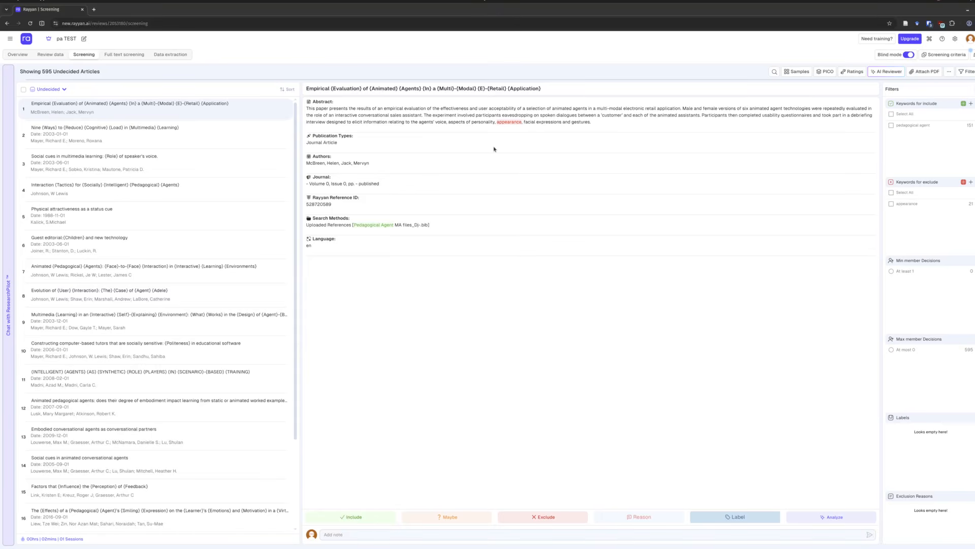
pyautogui.moveTo(493, 121); pyautogui.dragTo(520, 122)
pyautogui.click(963, 182)
pyautogui.click(963, 182)
pyautogui.click(963, 182)
pyautogui.click(964, 103)
pyautogui.moveTo(365, 224); pyautogui.dragTo(419, 224)
pyautogui.click(405, 226)
# Create a label named "review" and apply it to the first article in the screening list
pyautogui.click(745, 518)
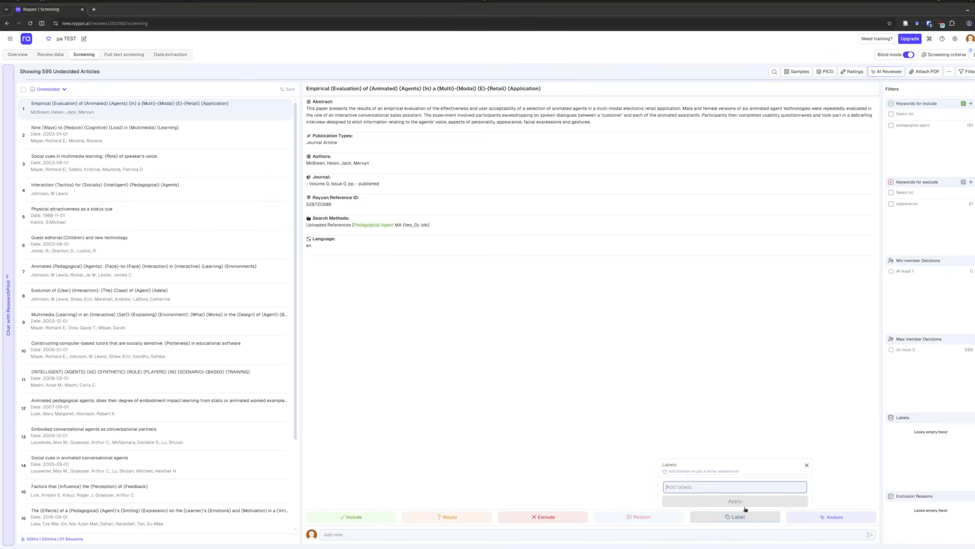
pyautogui.write('review')
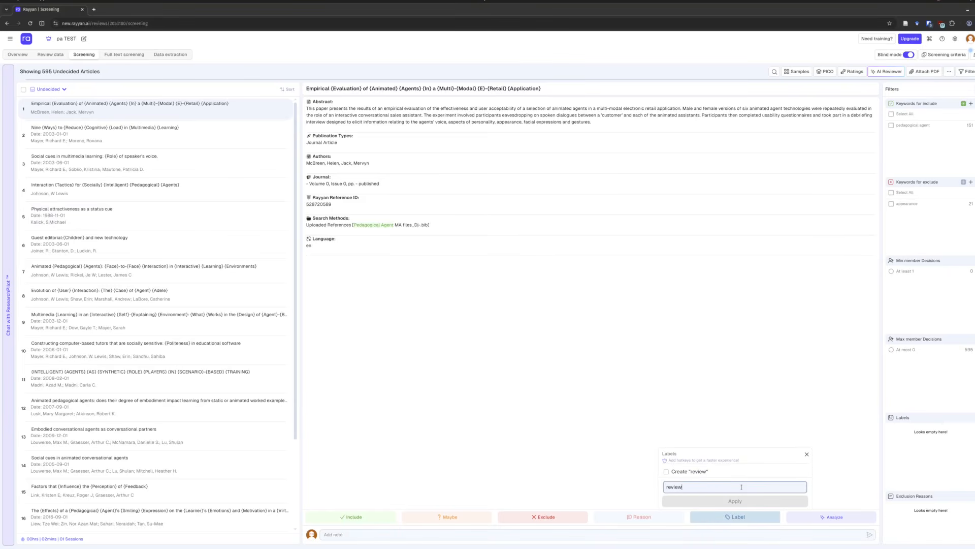
pyautogui.click(690, 471)
pyautogui.click(735, 500)
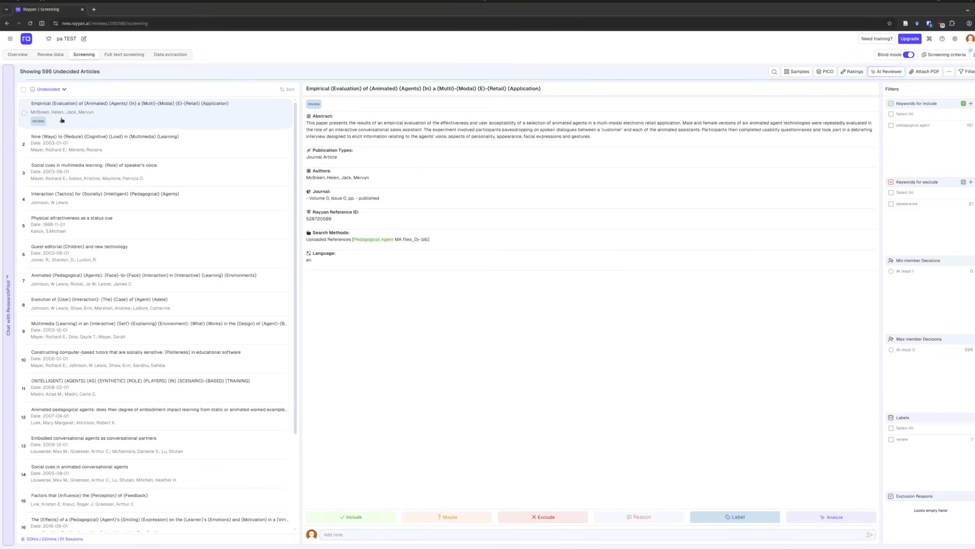
# Filter the undecided articles by the "review" label, and clear that label filter again
pyautogui.scroll(-7, 950, 293)
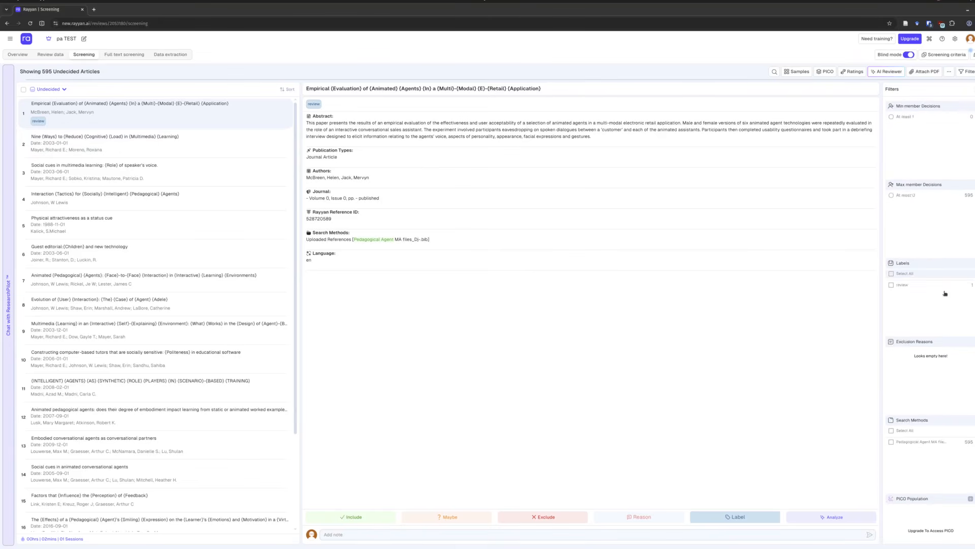
pyautogui.scroll(-2, 944, 293)
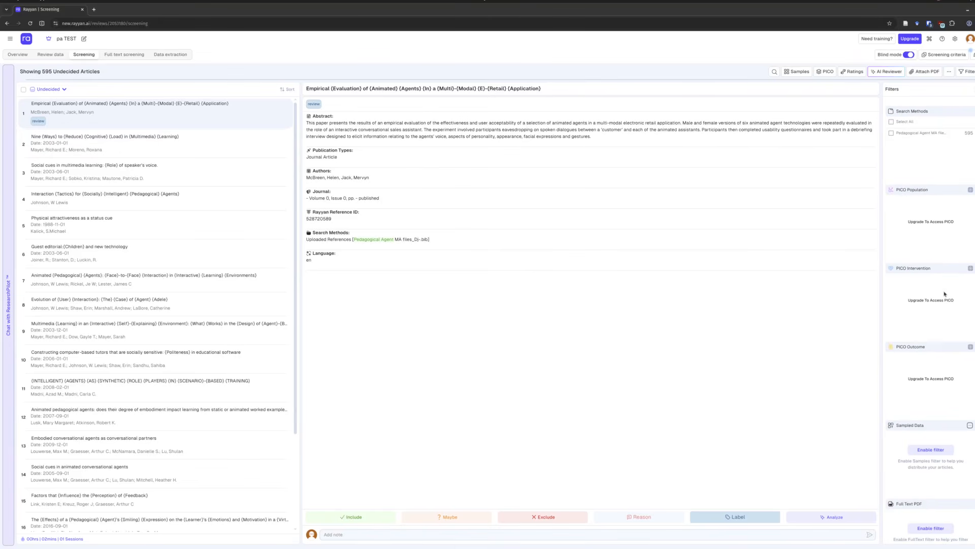
pyautogui.scroll(5, 945, 294)
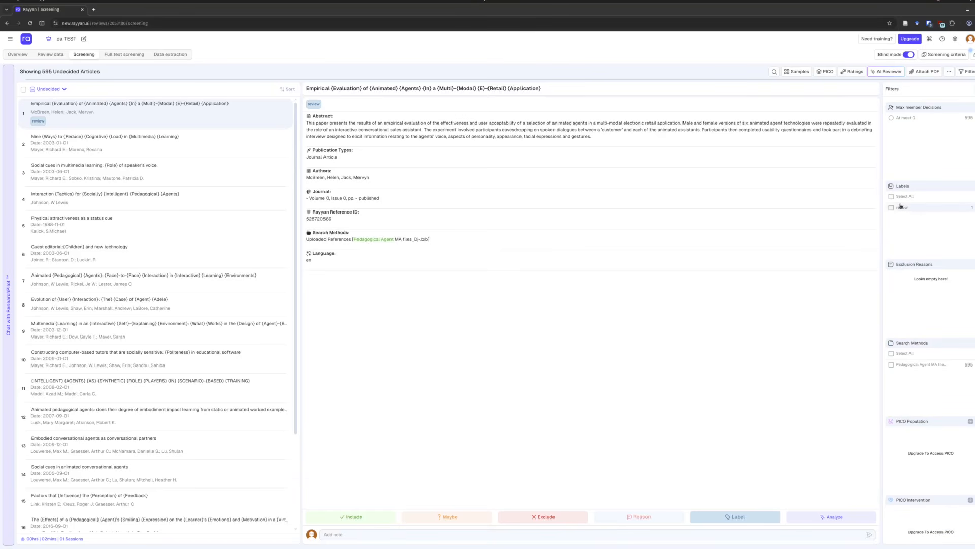
pyautogui.click(891, 208)
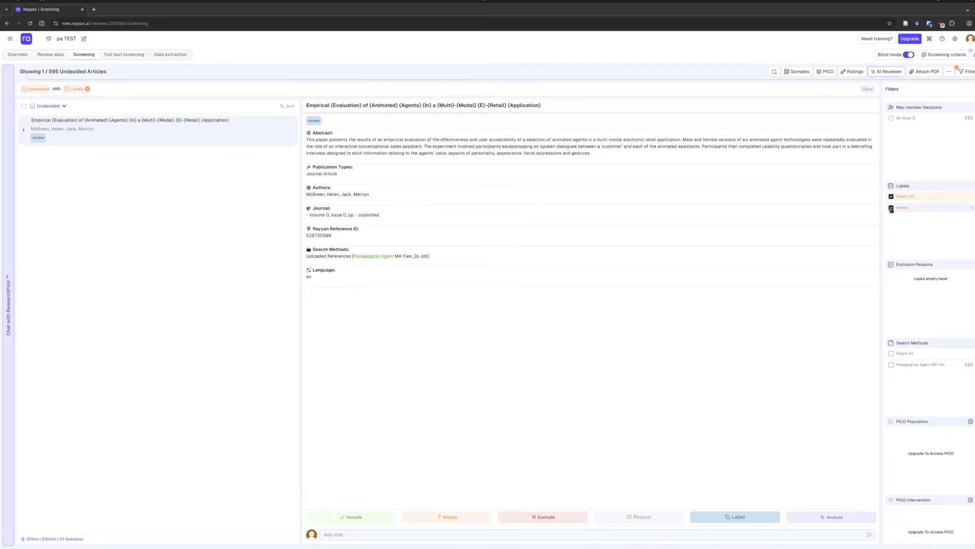
pyautogui.click(892, 208)
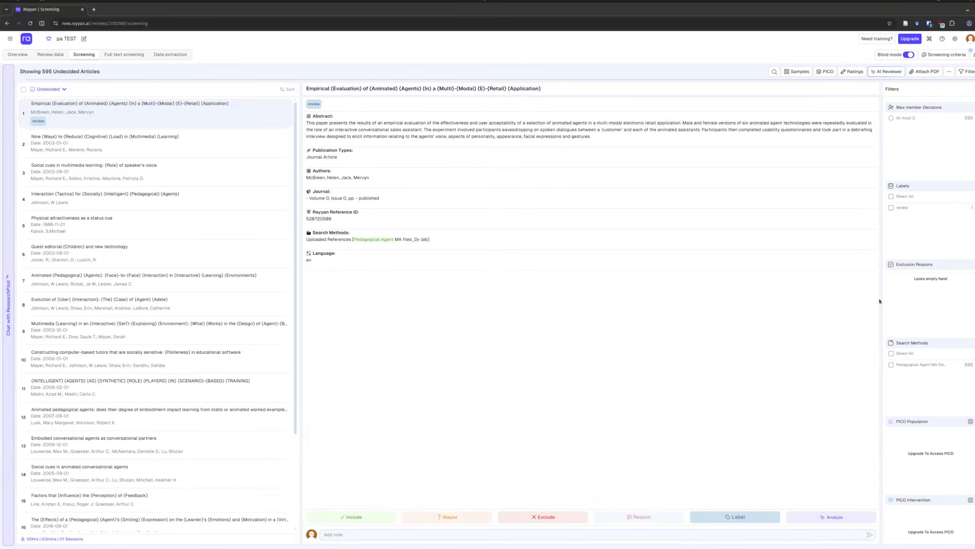
pyautogui.scroll(4, 888, 302)
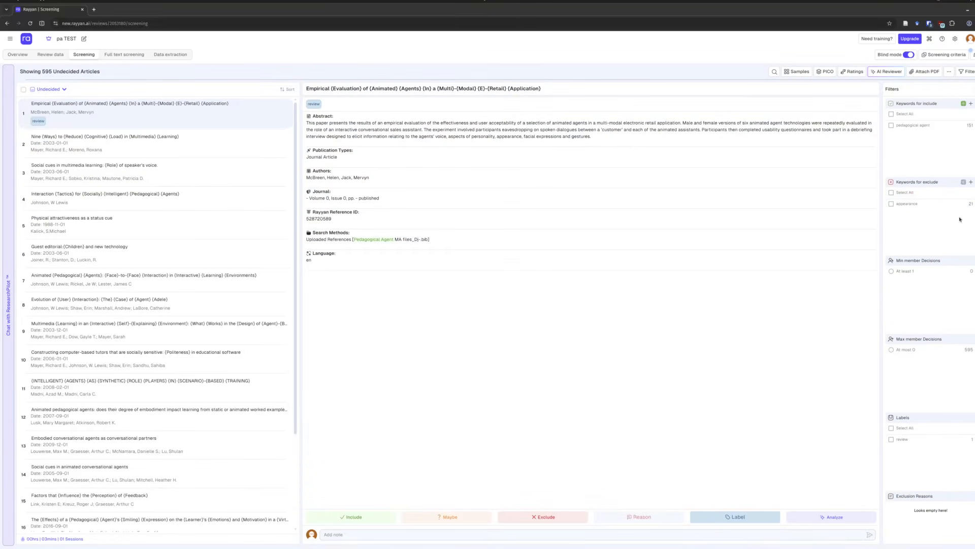
pyautogui.scroll(1, 887, 301)
# Include the first article and exclude the following four articles in title and abstract screening
pyautogui.click(370, 517)
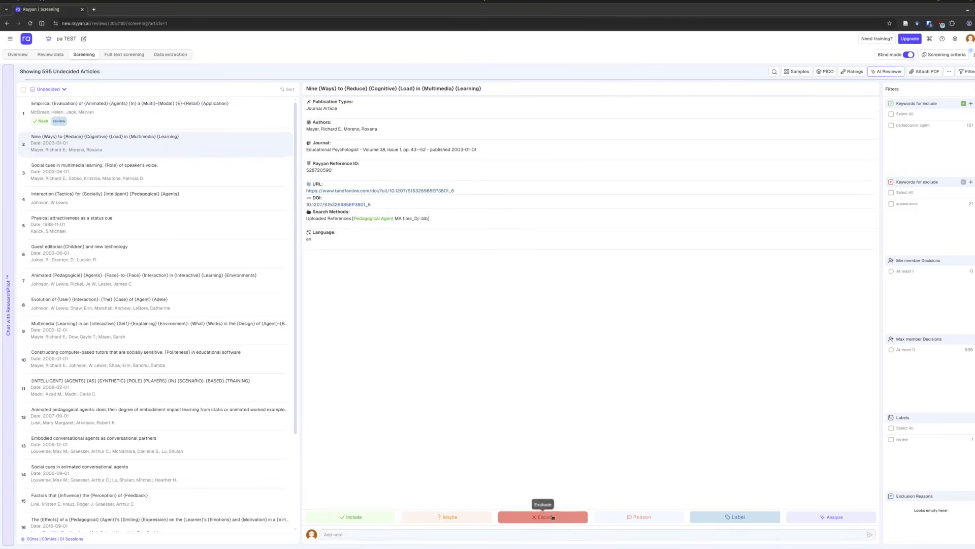
pyautogui.click(552, 517)
pyautogui.click(538, 521)
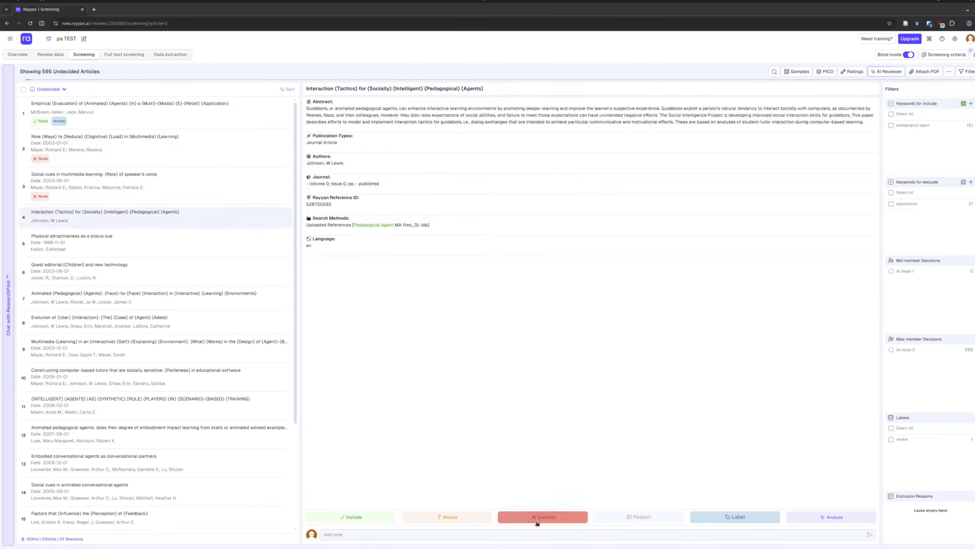
pyautogui.click(537, 522)
pyautogui.click(541, 520)
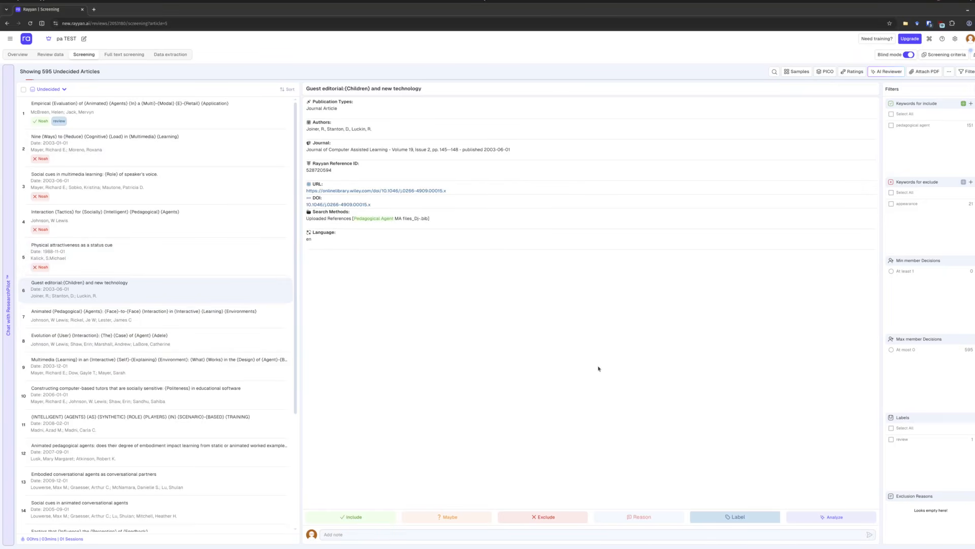
# Check the article counts for each inclusion decision without changing the current Undecided view
pyautogui.click(63, 90)
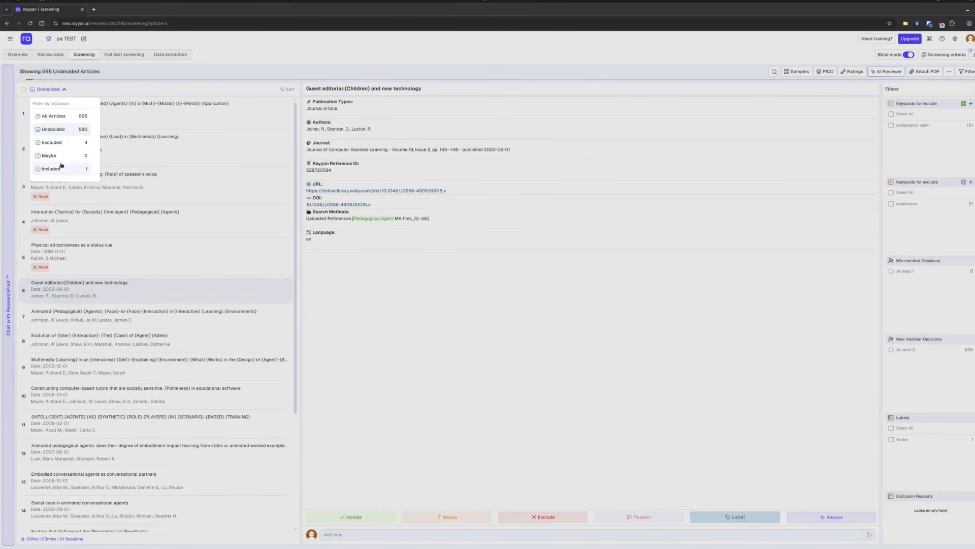
pyautogui.click(510, 337)
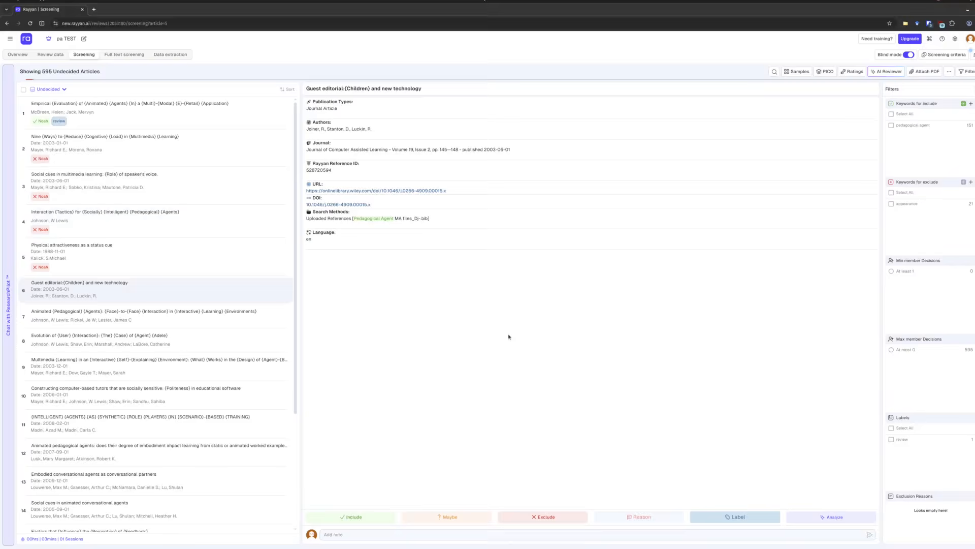
pyautogui.click(64, 90)
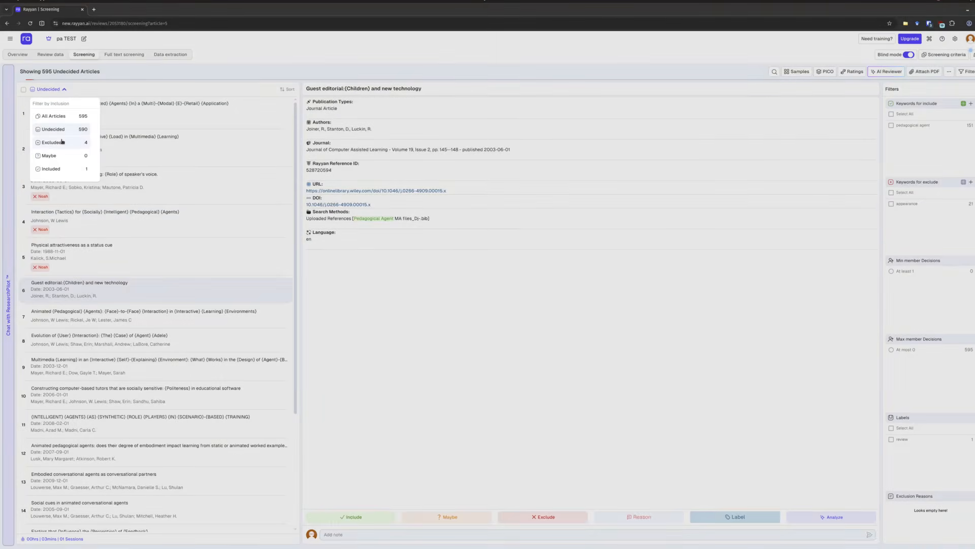
pyautogui.click(594, 355)
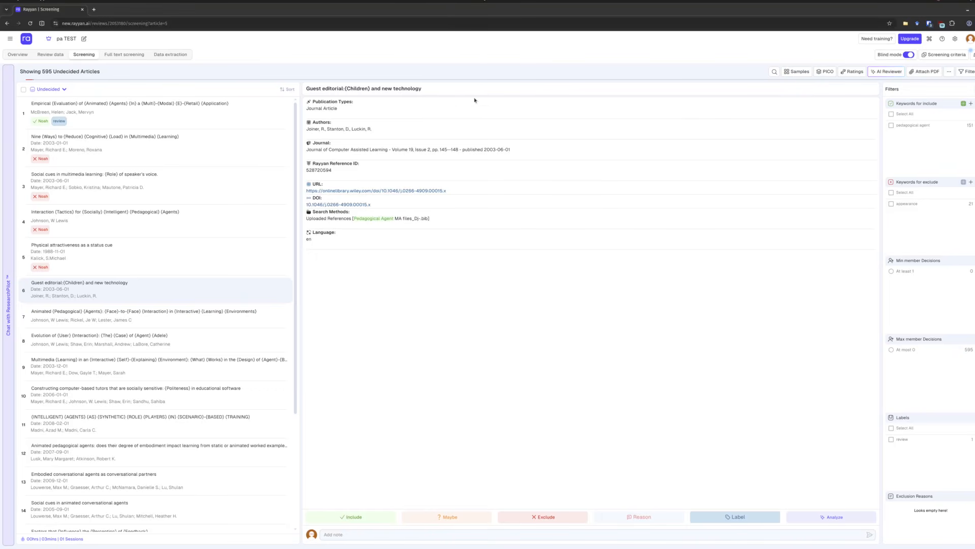
# Add the included articles from the Screening data source to the full text screening stage
pyautogui.click(122, 57)
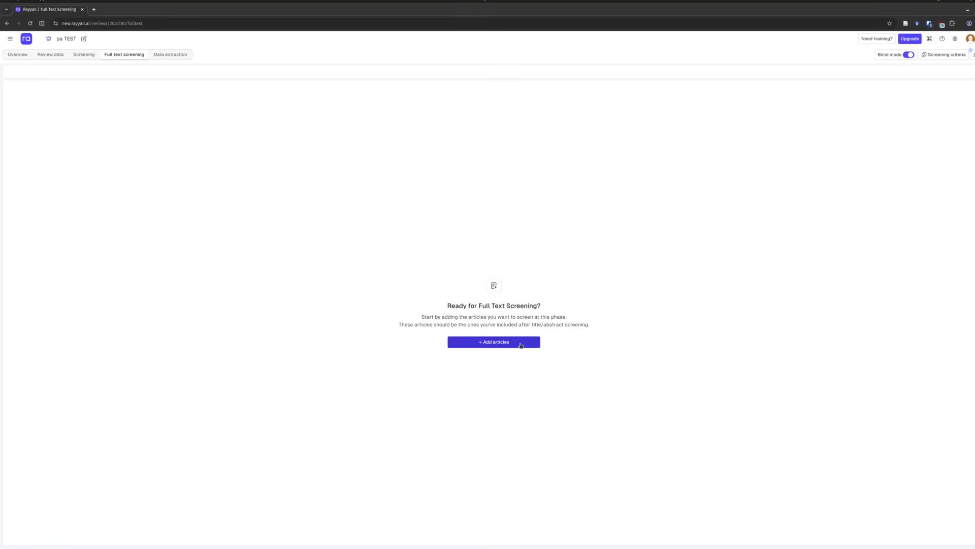
pyautogui.click(520, 345)
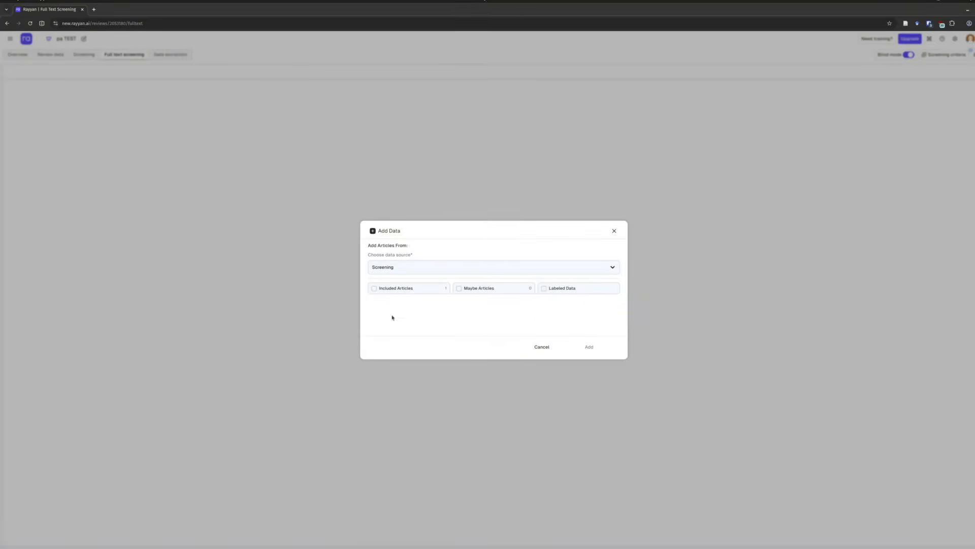
pyautogui.click(401, 266)
pyautogui.click(399, 294)
pyautogui.click(398, 290)
pyautogui.click(604, 348)
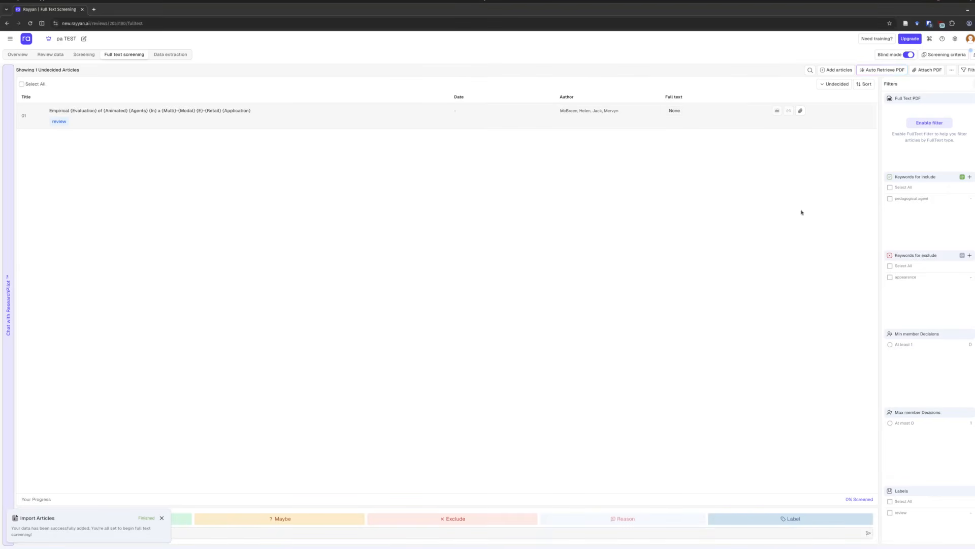
# Try to retrieve the article's full text automatically, attach jeductechsoci.18.4.401 (1).pdf to it manually, and dismiss the notifications
pyautogui.click(895, 75)
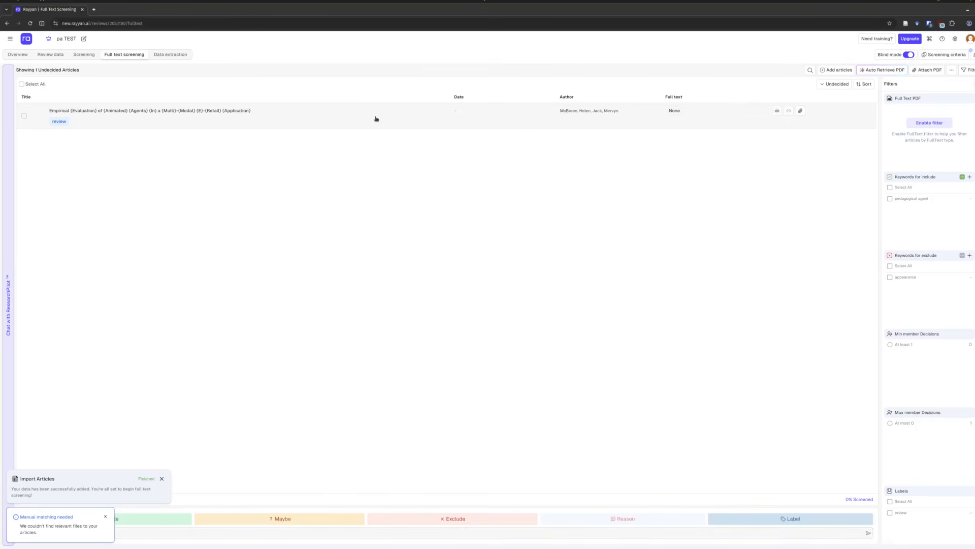
pyautogui.click(799, 111)
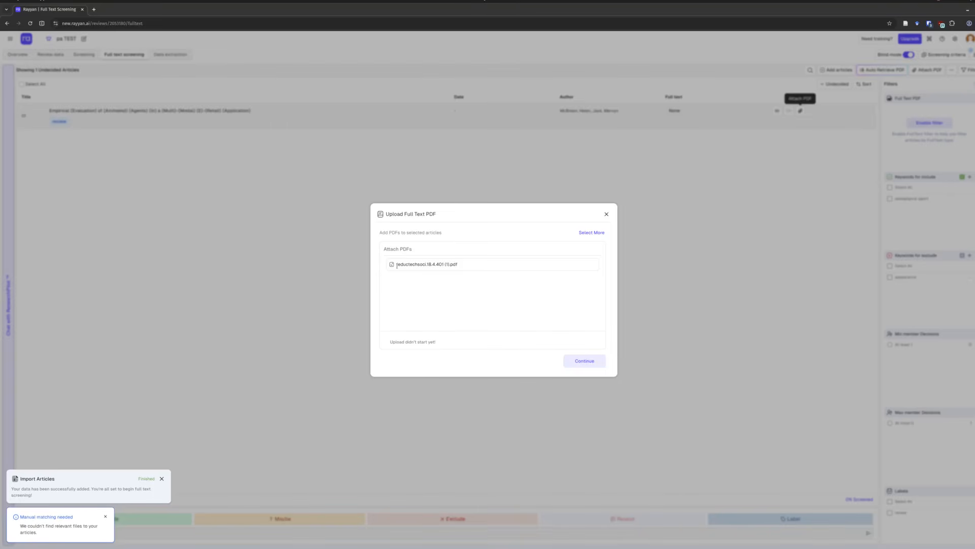
pyautogui.click(595, 361)
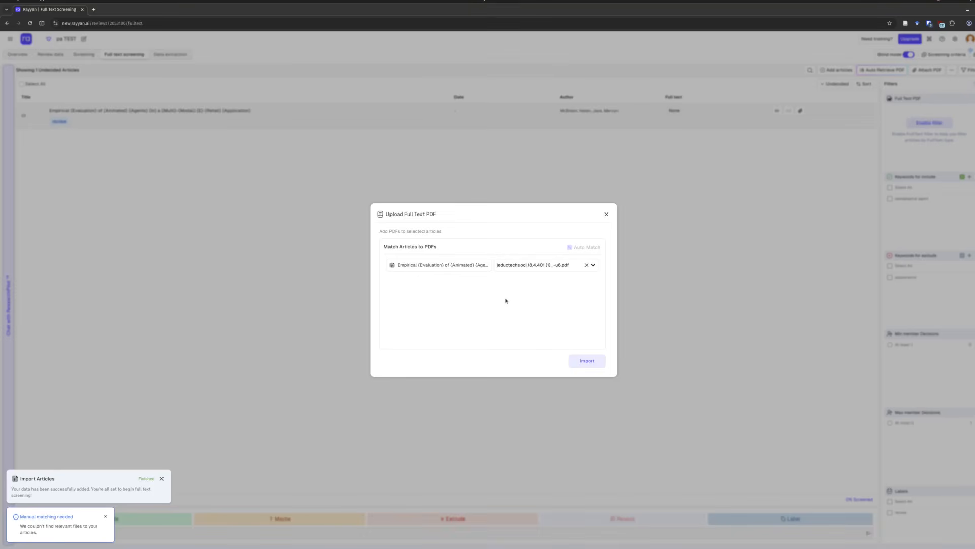
pyautogui.click(576, 363)
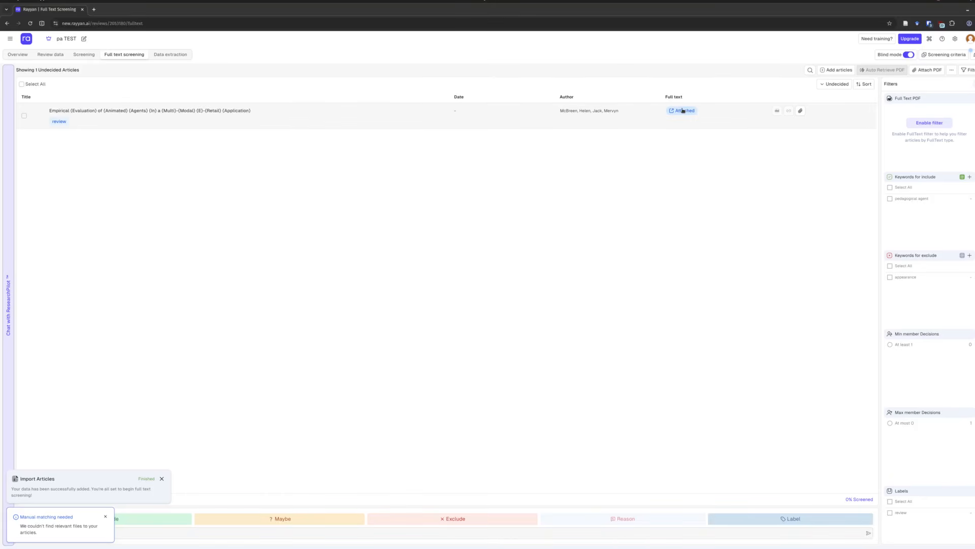
pyautogui.click(161, 478)
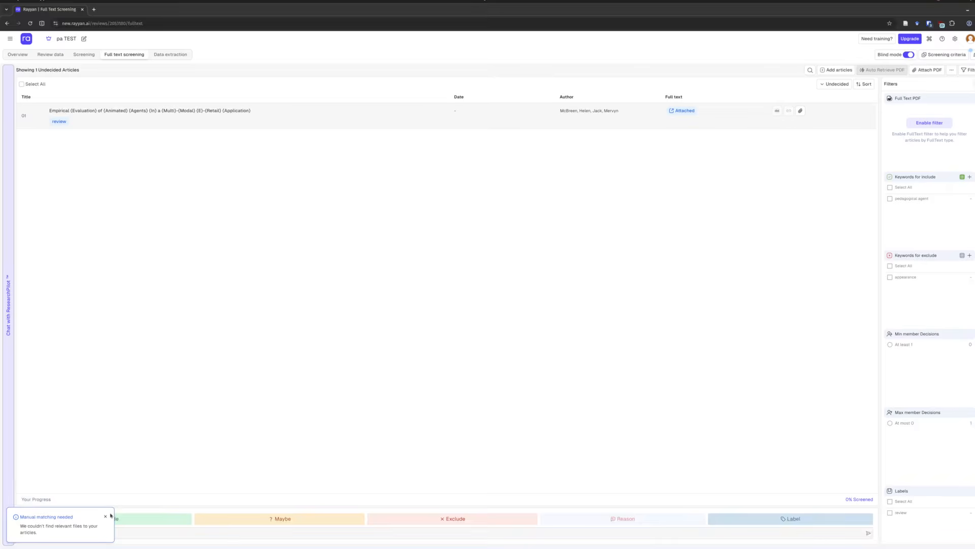
pyautogui.click(105, 516)
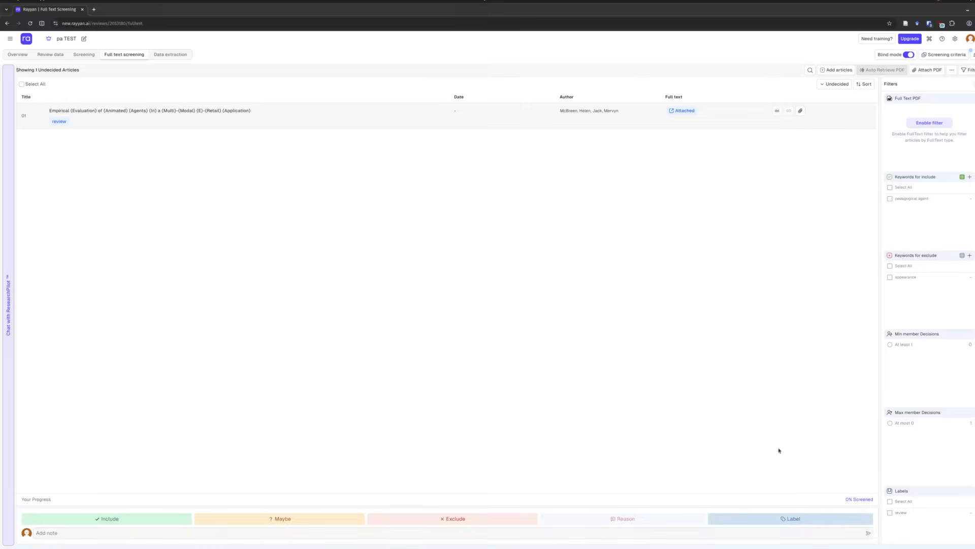
# Open the exclusion reasons for the full text article and look through the predefined list
pyautogui.click(647, 522)
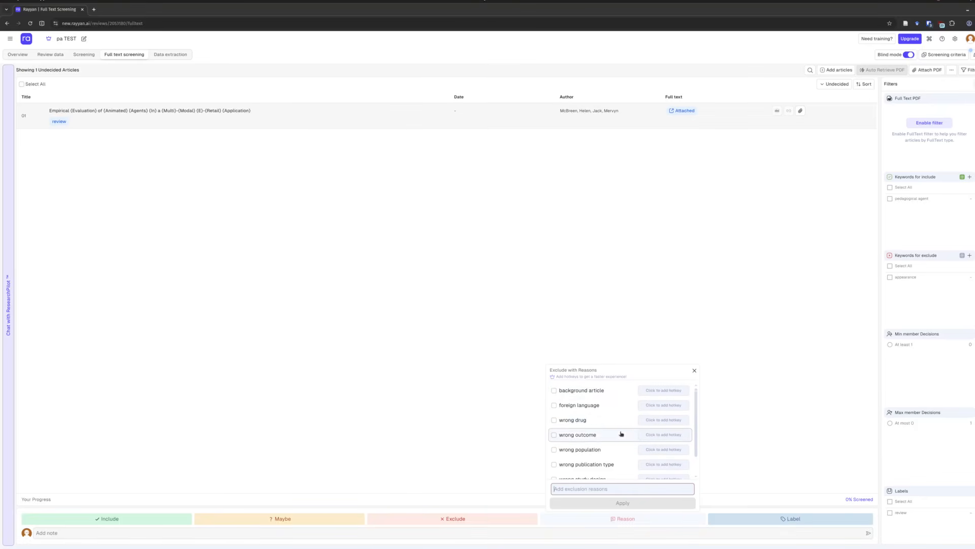
pyautogui.scroll(-1, 617, 437)
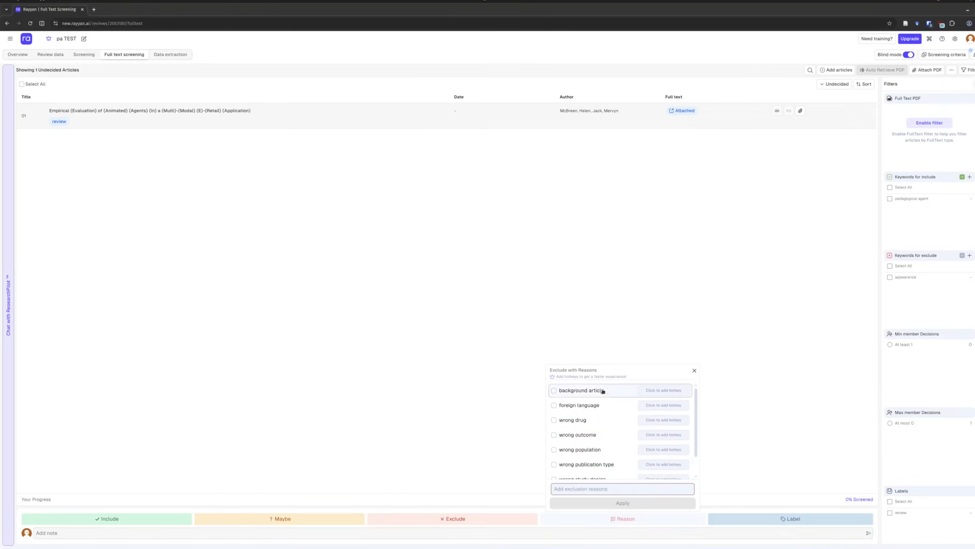
pyautogui.scroll(1, 599, 403)
pyautogui.scroll(1, 598, 402)
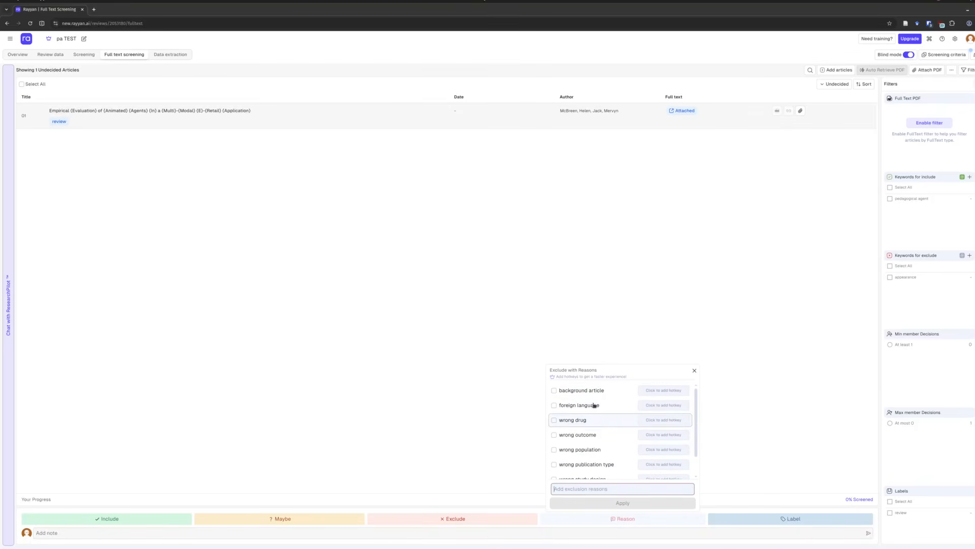
pyautogui.scroll(1, 592, 409)
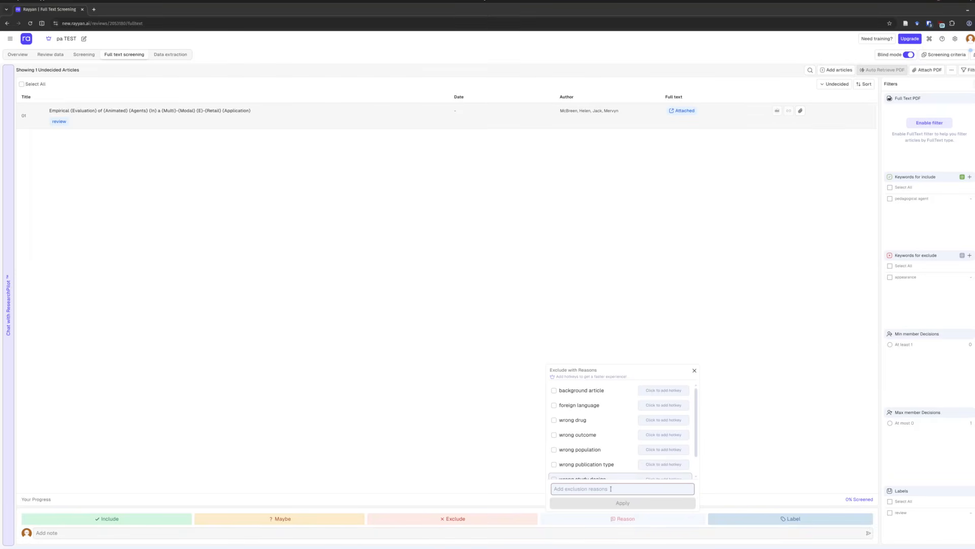
pyautogui.write('Undergrau')
pyautogui.press('BackSpace')
pyautogui.press('BackSpace')
pyautogui.press('BackSpace')
pyautogui.press('BackSpace')
pyautogui.press('BackSpace')
pyautogui.press('BackSpace')
pyautogui.press('BackSpace')
pyautogui.press('BackSpace')
pyautogui.press('BackSpace')
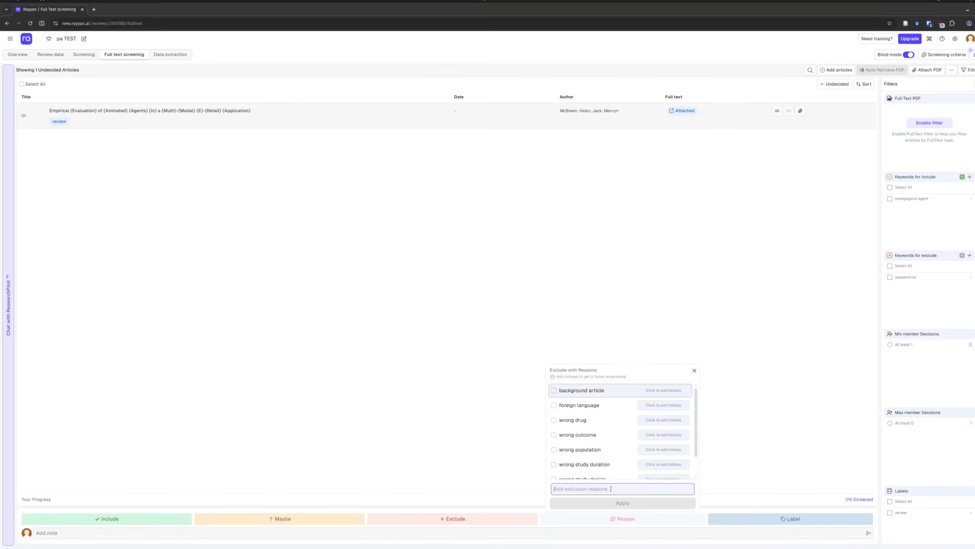
pyautogui.click(491, 400)
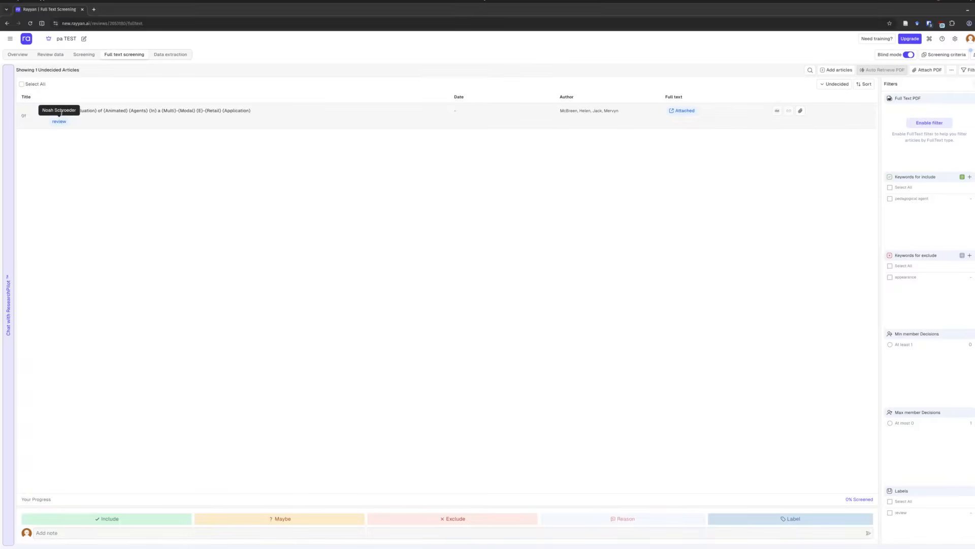
# Mark the article as included in full text screening and look through its attached PDF with all articles shown
pyautogui.click(130, 518)
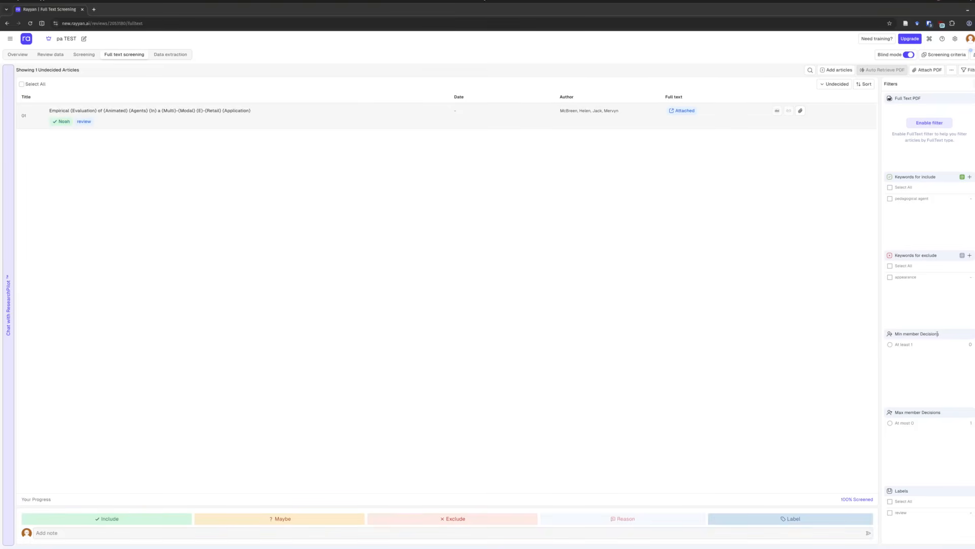
pyautogui.scroll(-5, 935, 323)
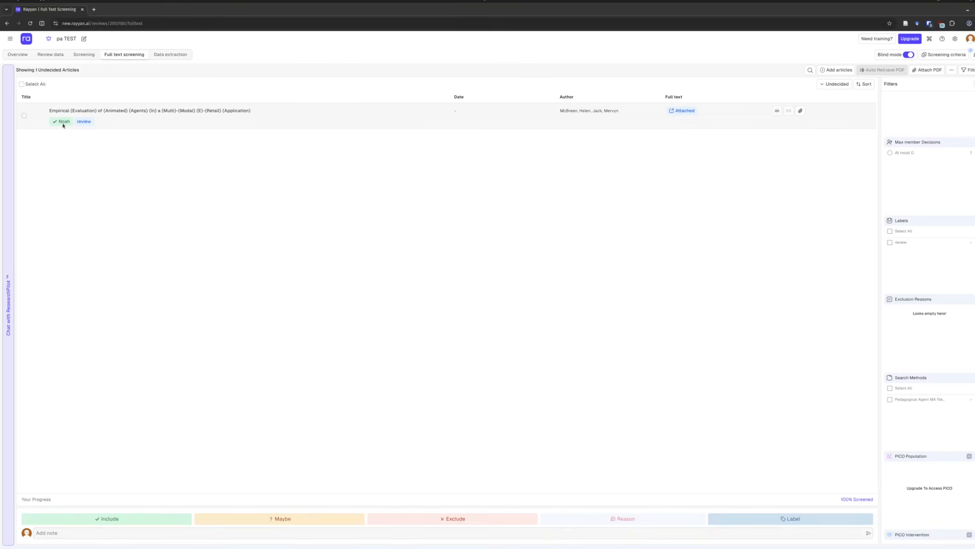
pyautogui.click(691, 111)
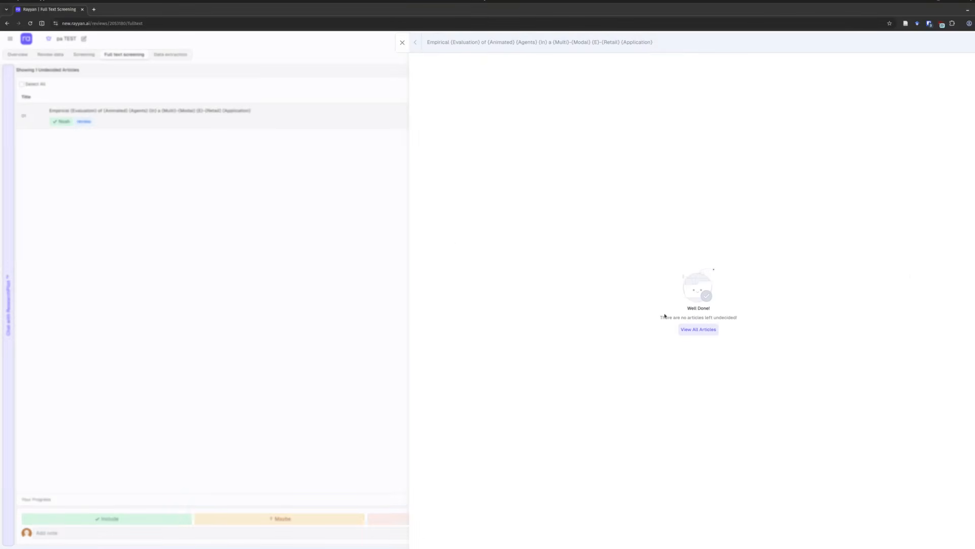
pyautogui.click(692, 330)
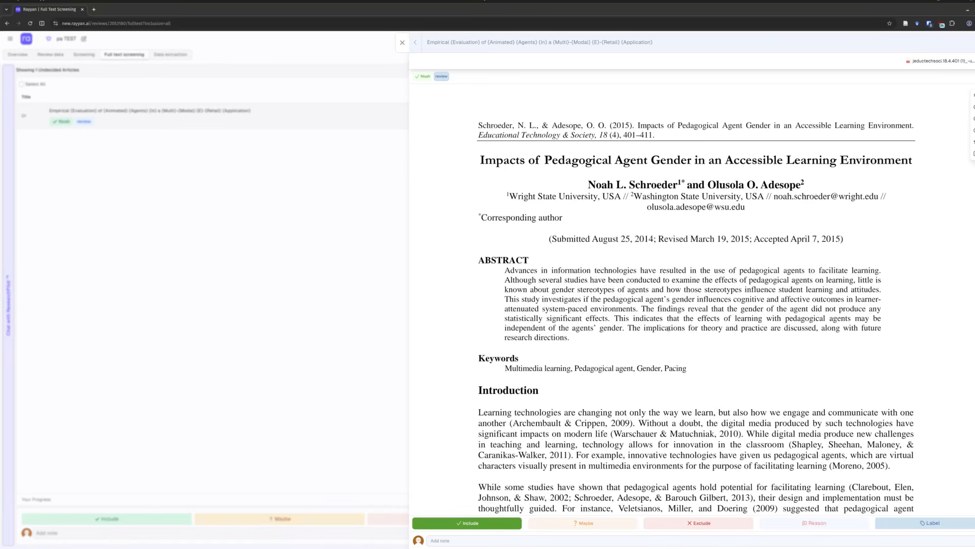
pyautogui.scroll(-2, 669, 328)
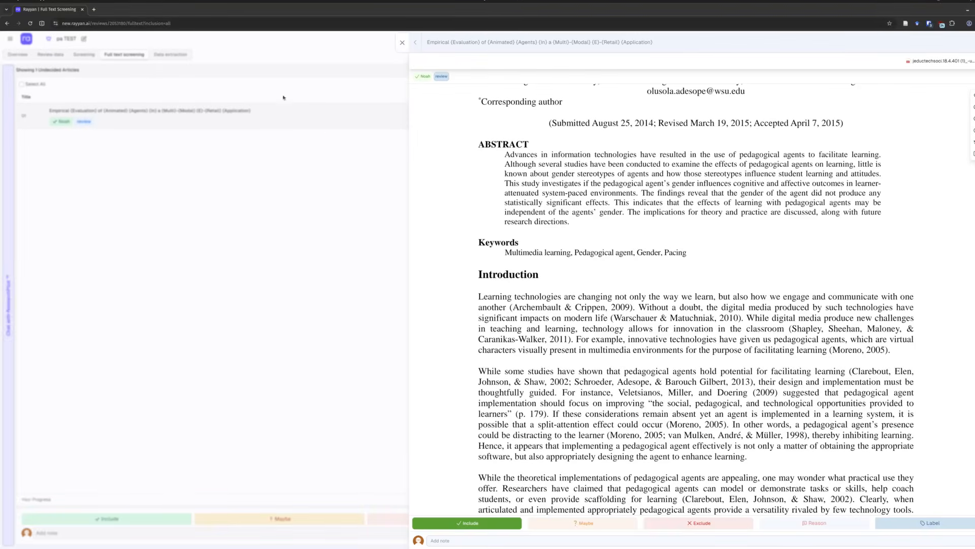
pyautogui.click(401, 42)
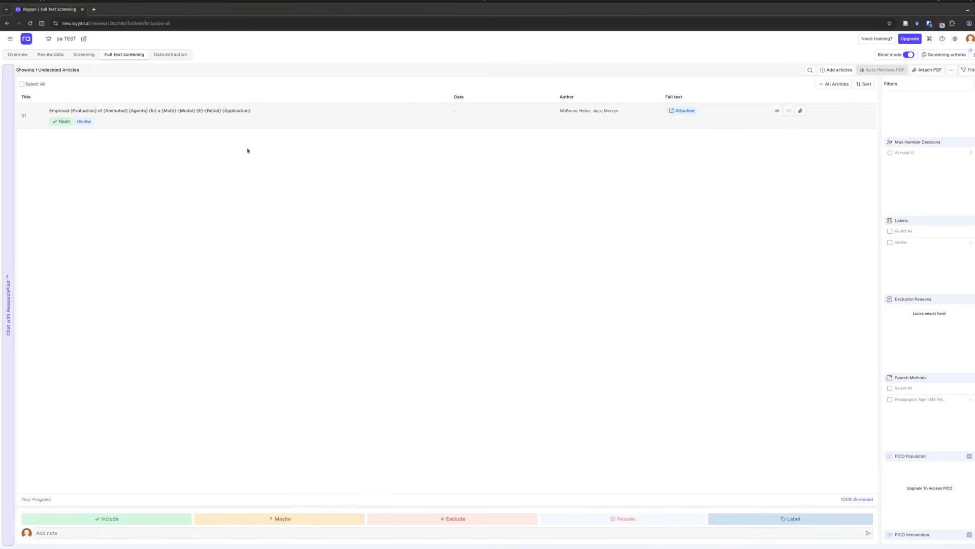
# Add the included articles from the Full text screening data source to the data extraction stage and dismiss the import notification
pyautogui.click(181, 55)
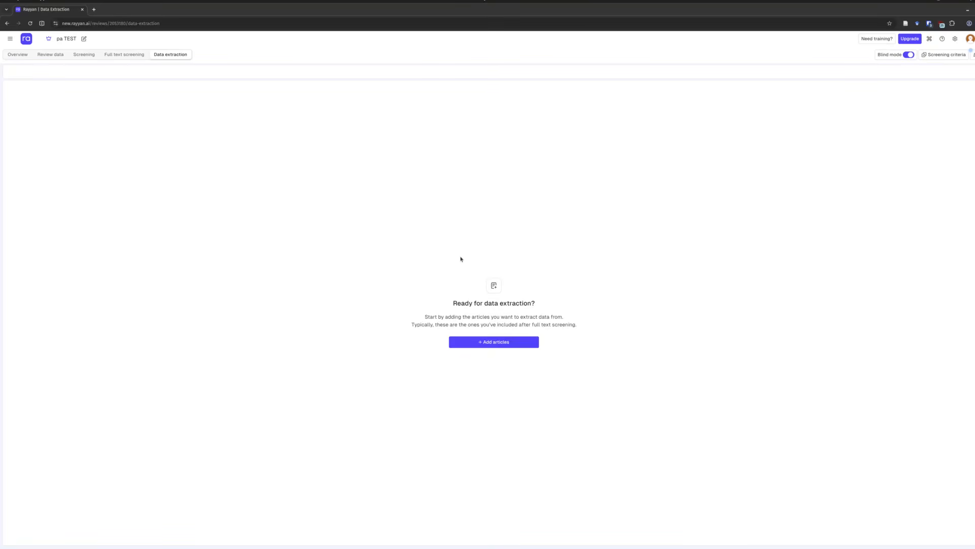
pyautogui.click(515, 342)
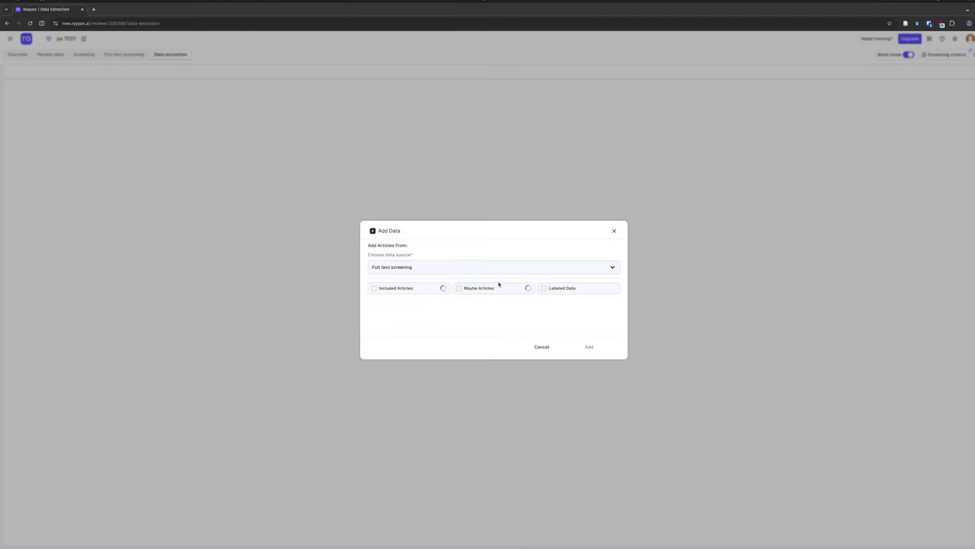
pyautogui.click(488, 271)
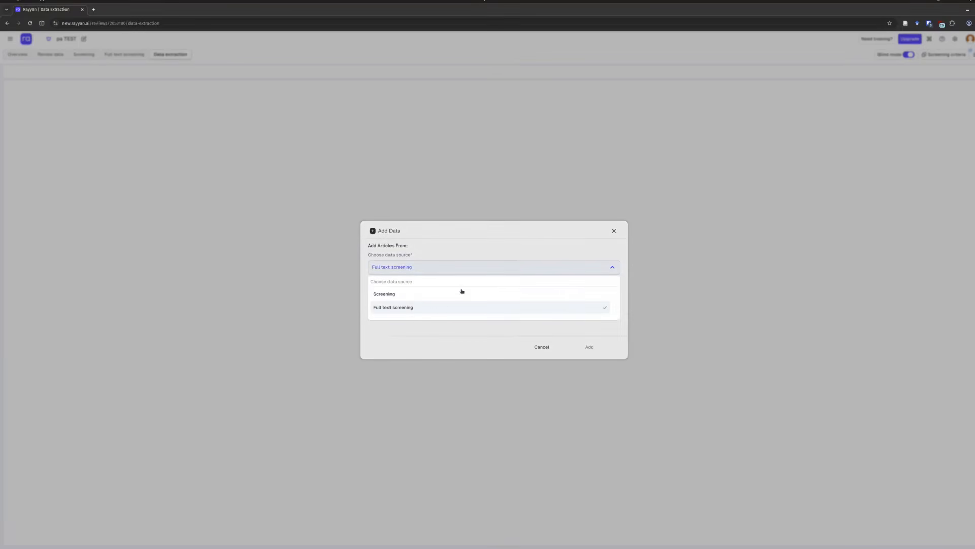
pyautogui.click(417, 307)
pyautogui.click(404, 288)
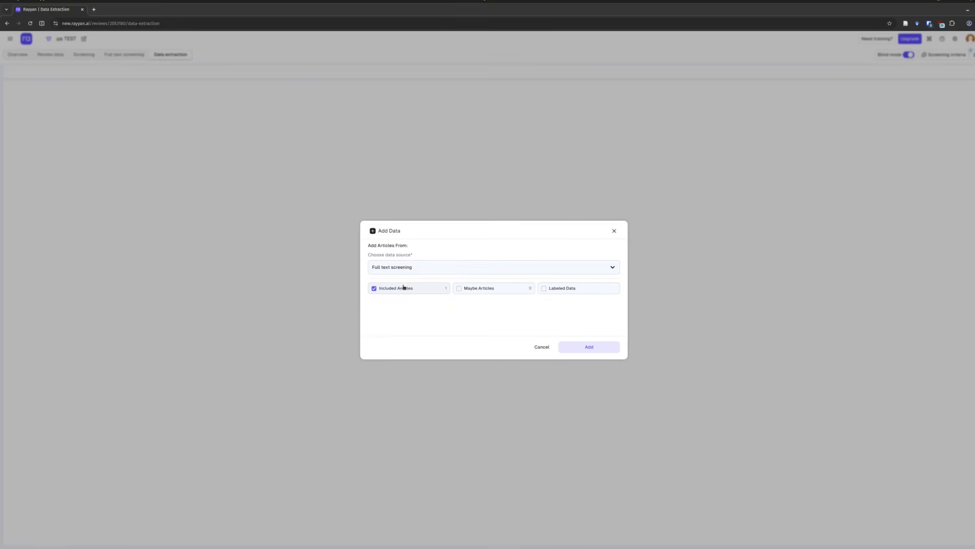
pyautogui.click(584, 347)
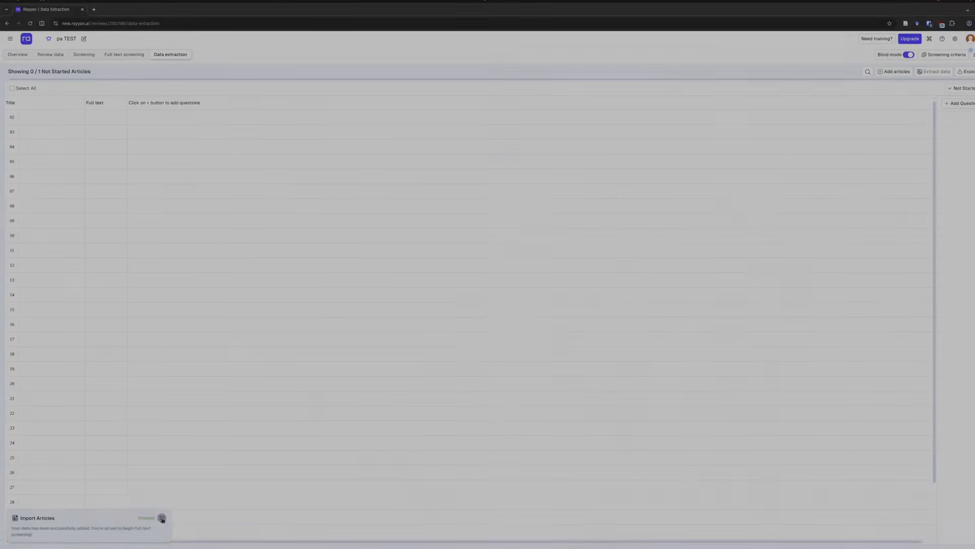
pyautogui.click(162, 518)
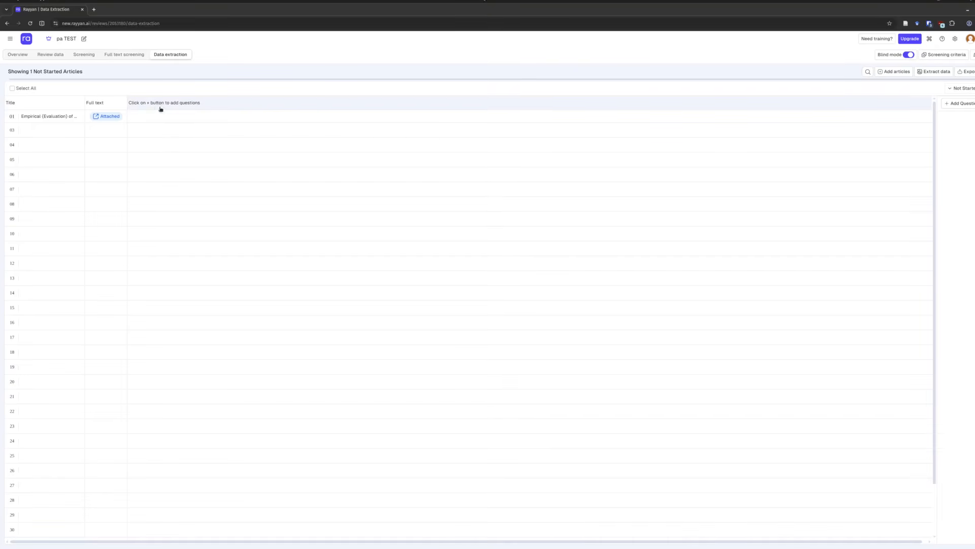
# Start a data extraction question with column title Study, question text Study ID and answer type Free Text
pyautogui.click(961, 104)
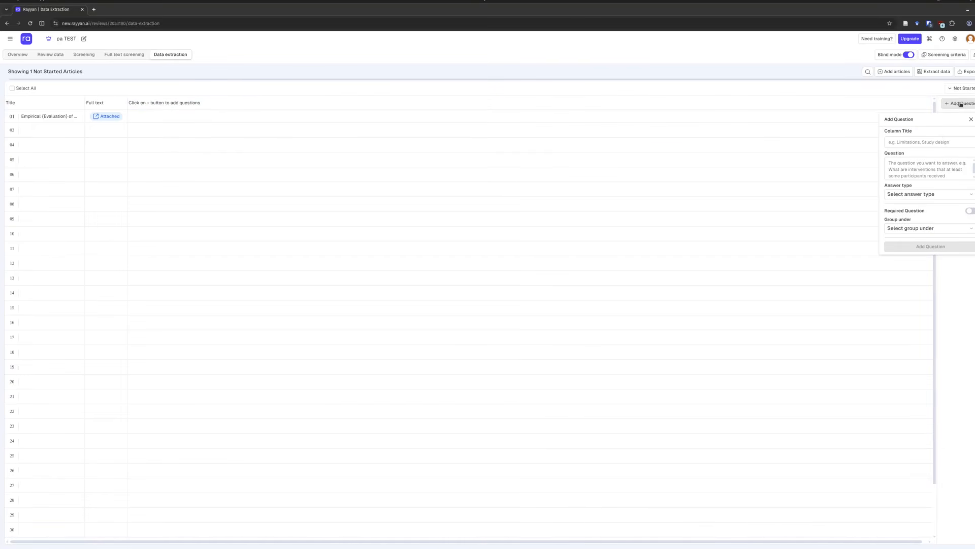
pyautogui.click(943, 142)
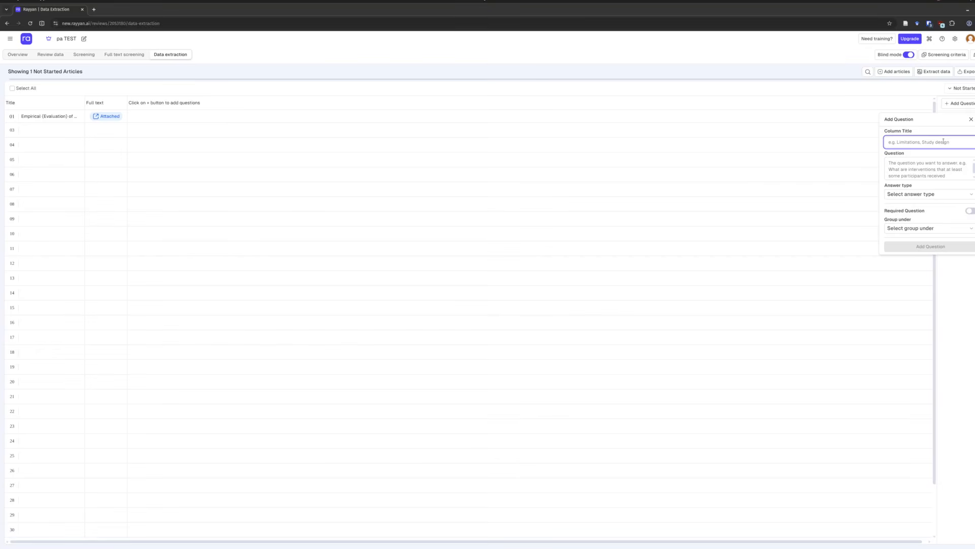
pyautogui.write('Study')
pyautogui.click(924, 169)
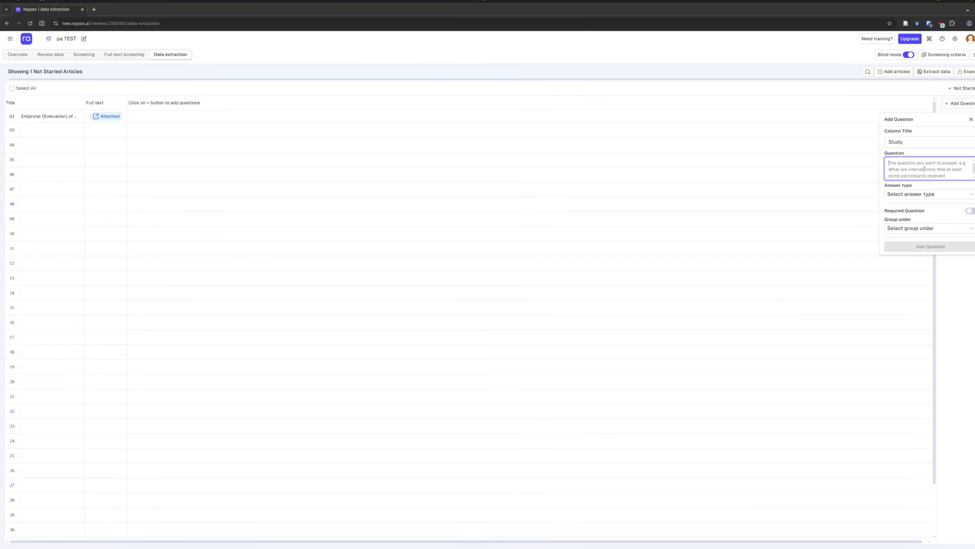
pyautogui.write('Study ID')
pyautogui.click(931, 195)
pyautogui.click(913, 210)
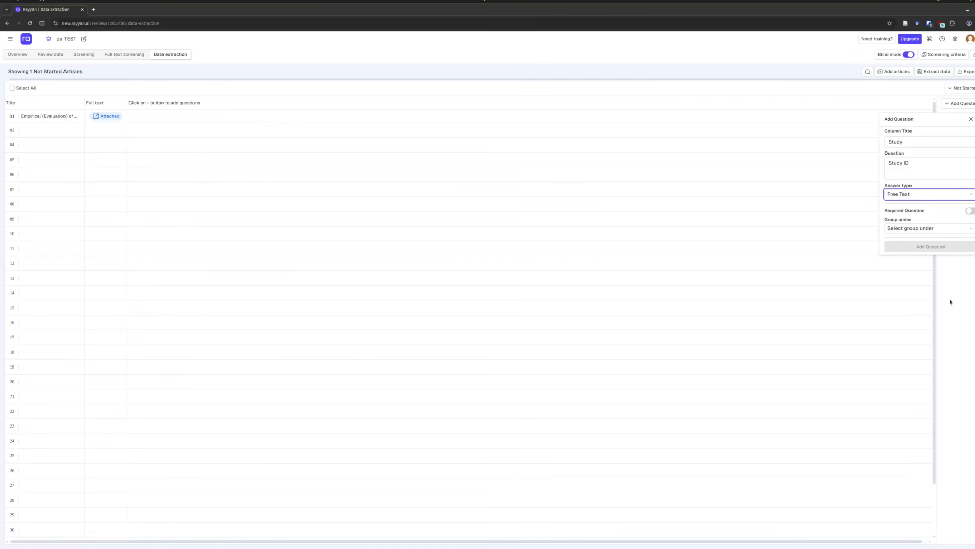
# Make the question required, group it under a newly created group blah, and add it to the extraction table
pyautogui.click(969, 211)
pyautogui.click(932, 230)
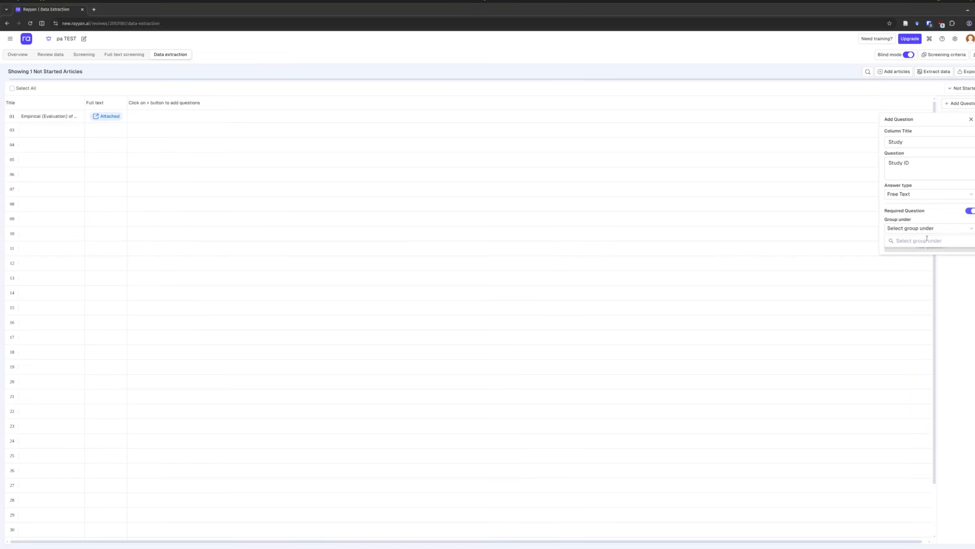
pyautogui.write('blayh')
pyautogui.press('BackSpace')
pyautogui.press('BackSpace')
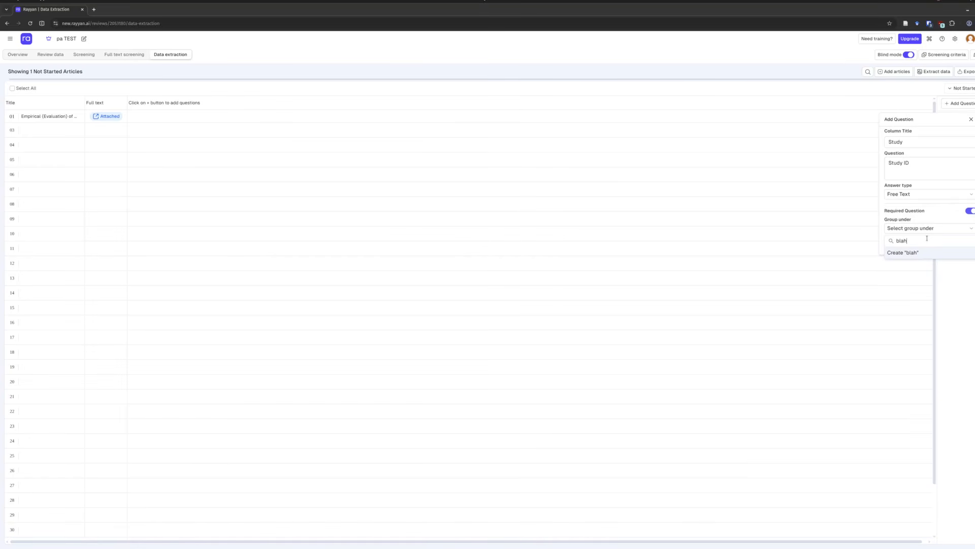
pyautogui.write('h')
pyautogui.click(923, 252)
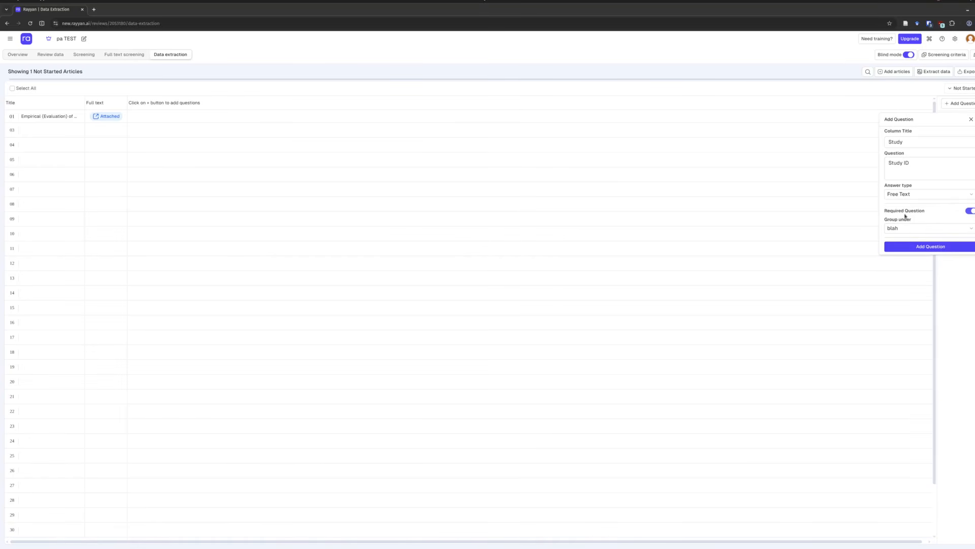
pyautogui.click(919, 246)
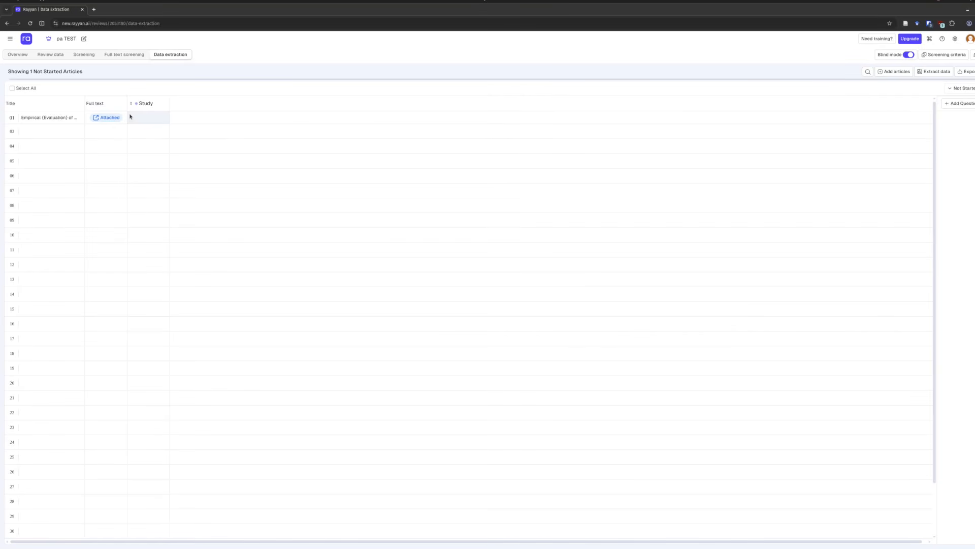
# Open the article's attached full text for extraction and try out adding and removing a second answer for Study
pyautogui.click(99, 117)
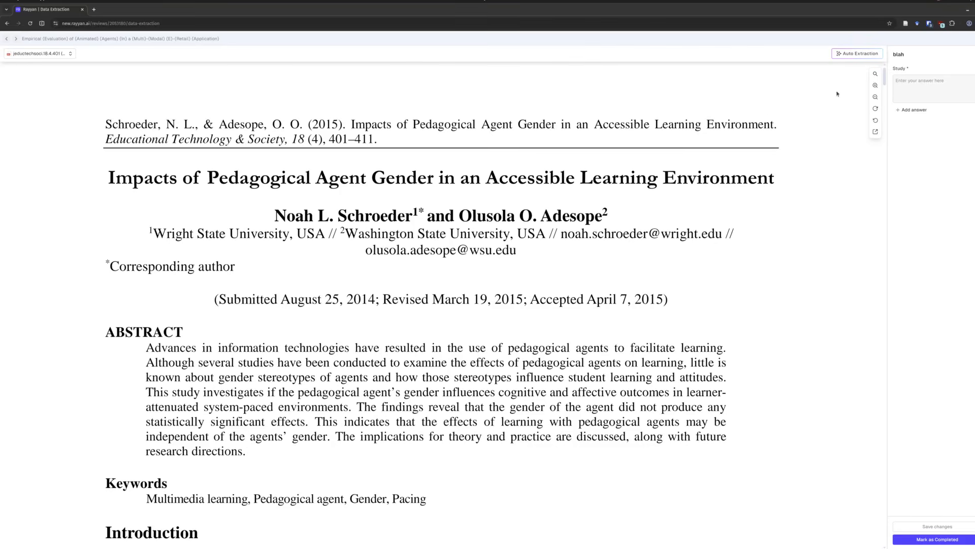
pyautogui.click(875, 96)
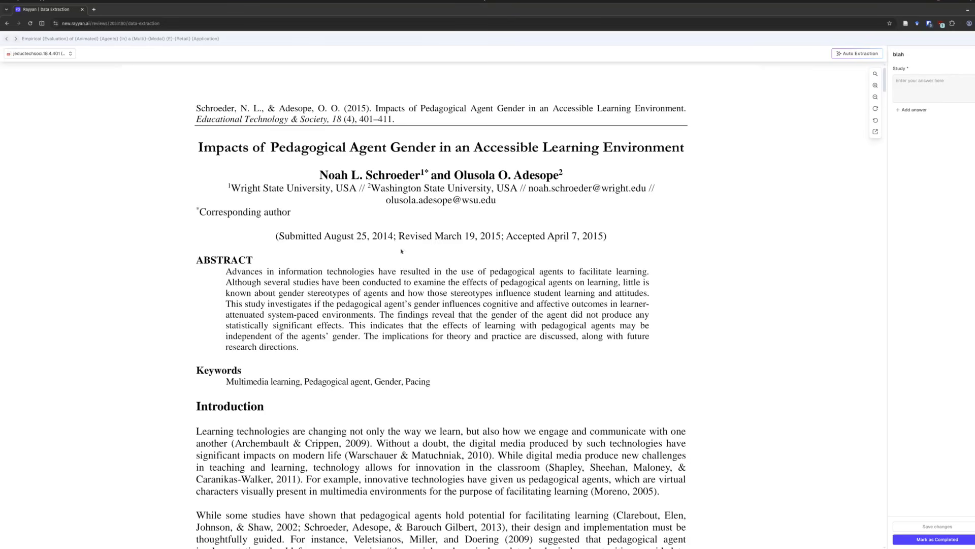
pyautogui.scroll(-2, 477, 252)
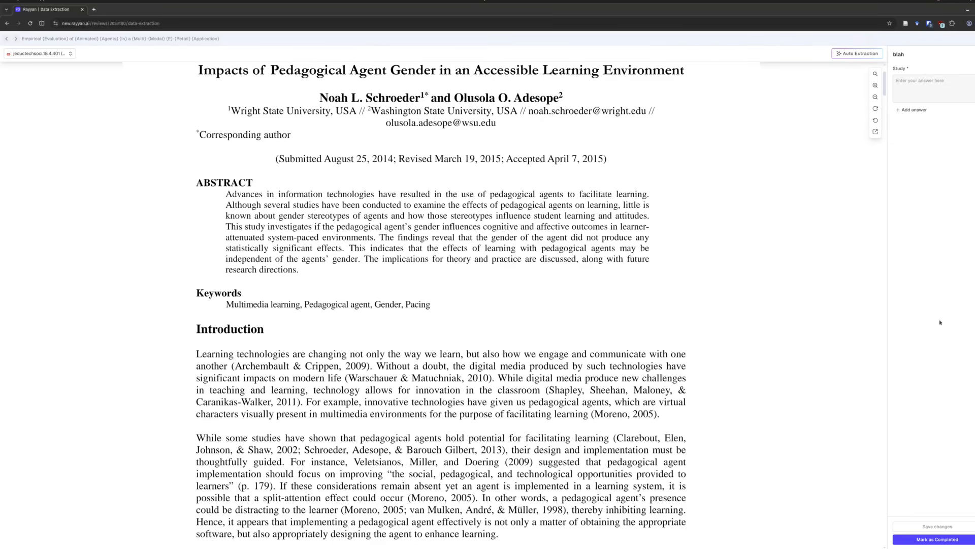
pyautogui.click(913, 110)
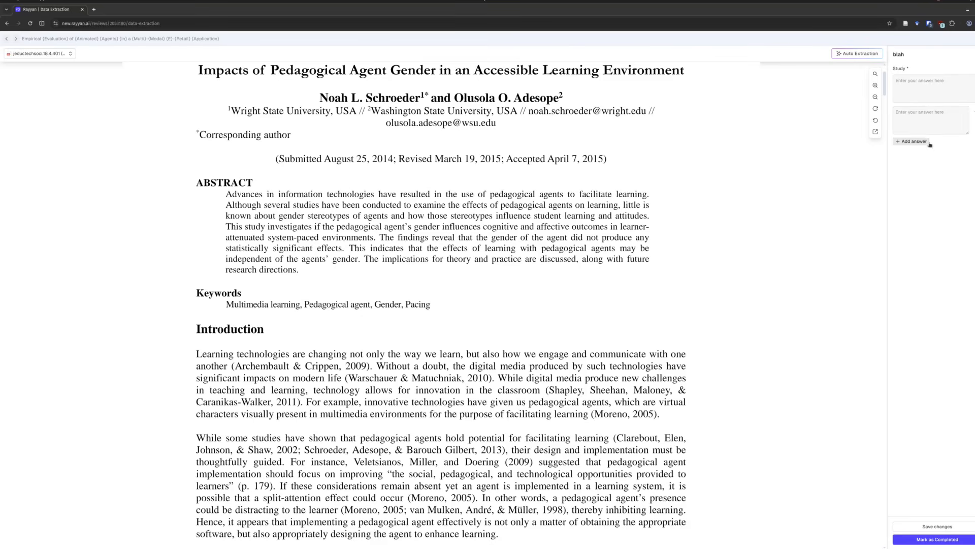
pyautogui.click(972, 112)
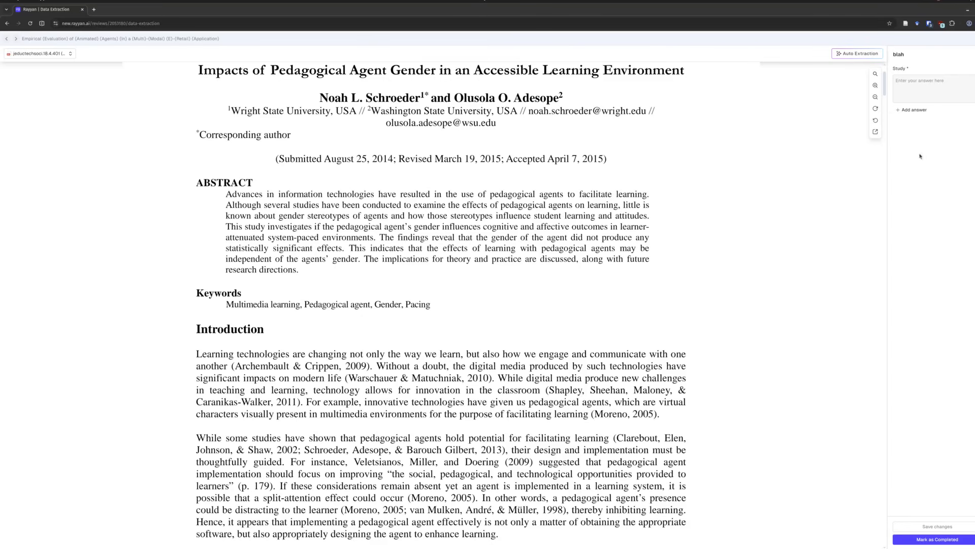
# Answer the Study question with the two authors' surnames and 2015, save the changes, and mark the article's extraction as completed
pyautogui.click(939, 89)
pyautogui.write('Schroeder & Adesope 2015')
pyautogui.click(925, 525)
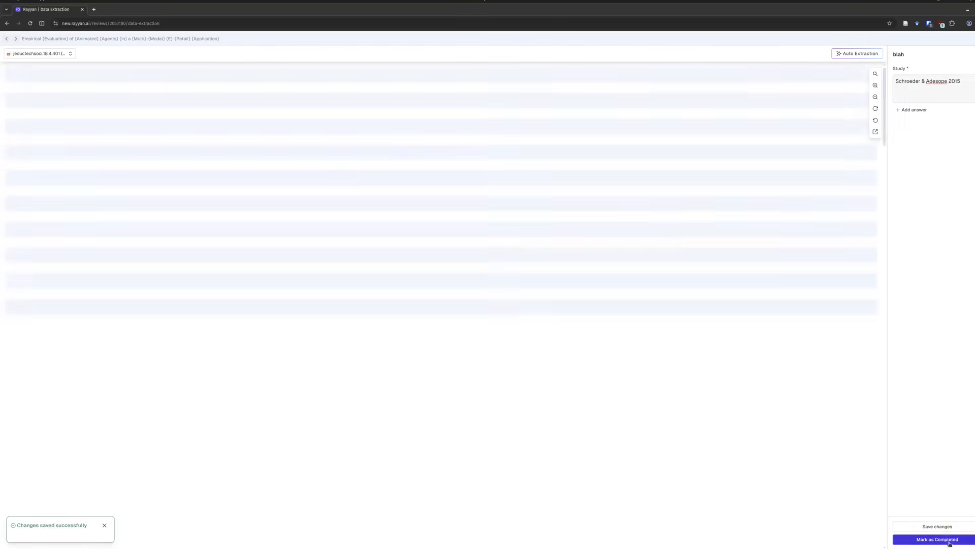
pyautogui.click(934, 542)
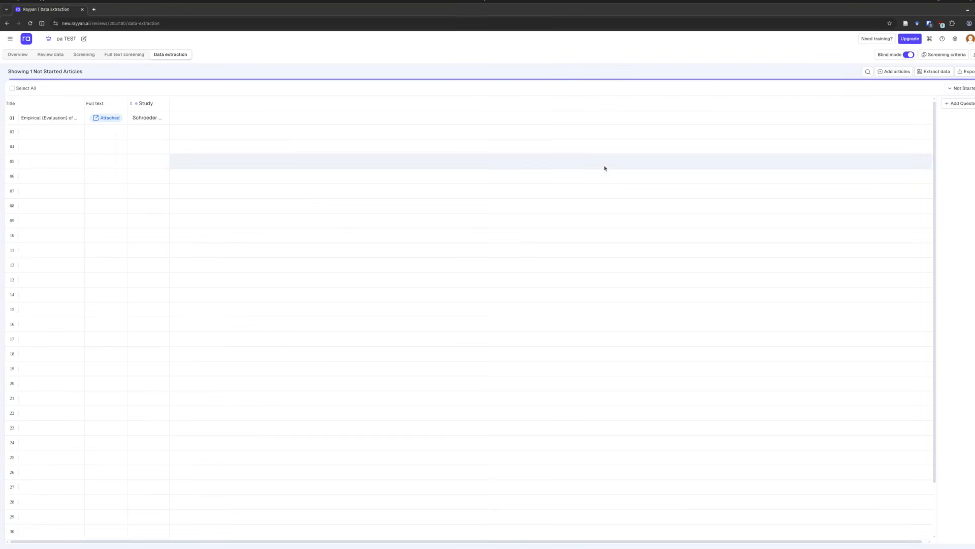
# Export all references from data extraction in CSV format and acknowledge the export notice
pyautogui.click(966, 72)
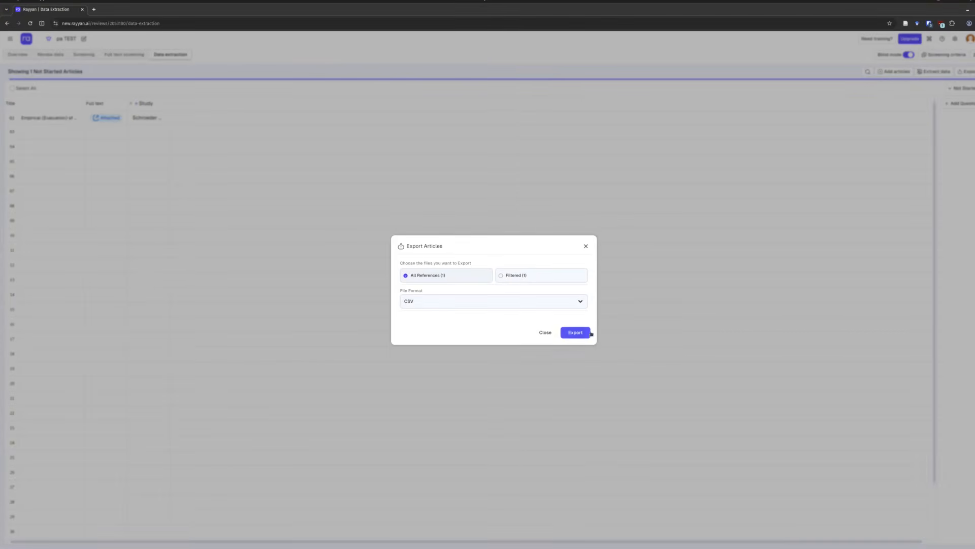
pyautogui.click(567, 333)
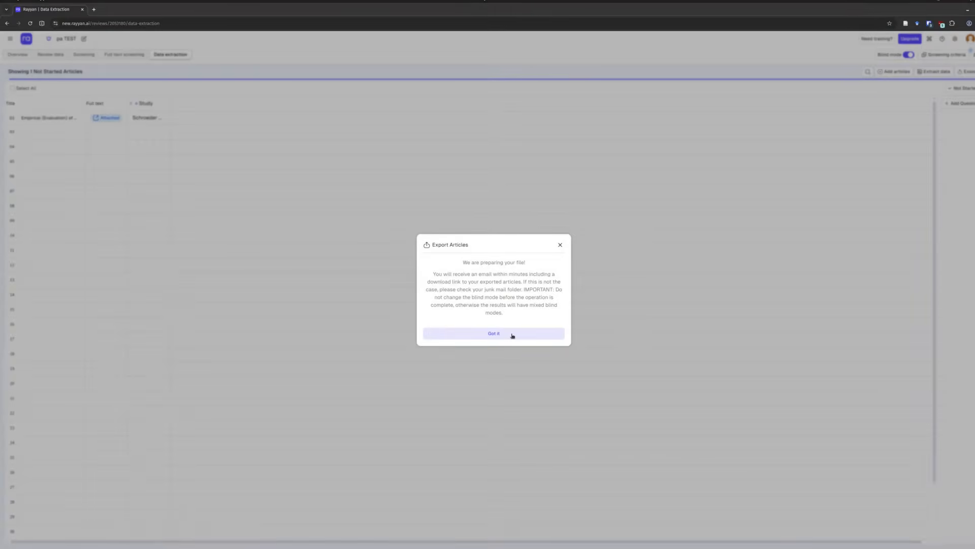
pyautogui.click(511, 334)
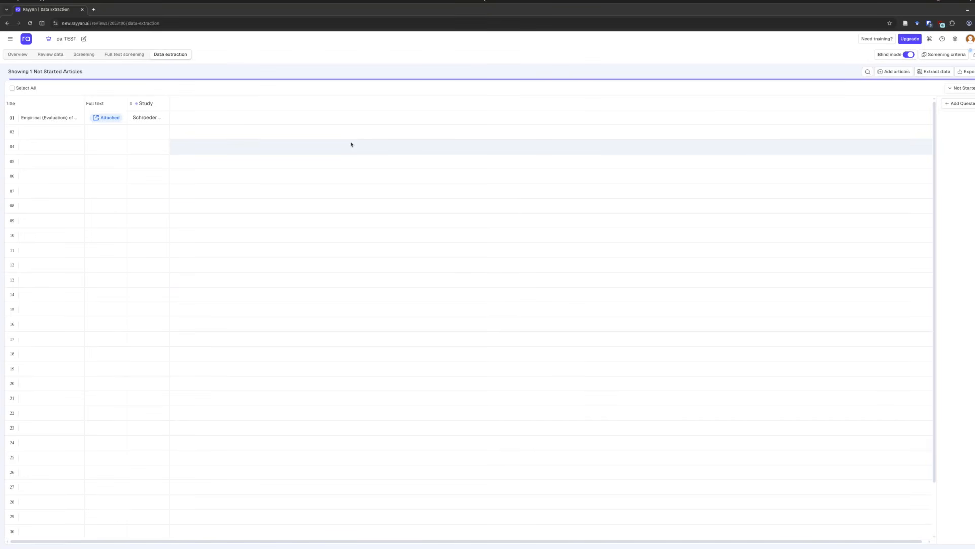
pyautogui.moveTo(48, 108); pyautogui.dragTo(234, 148)
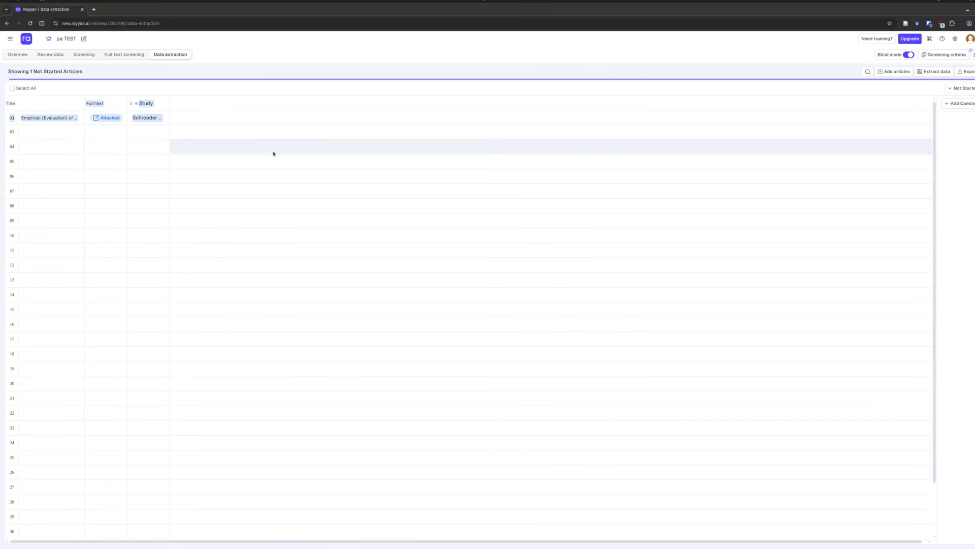
pyautogui.click(24, 135)
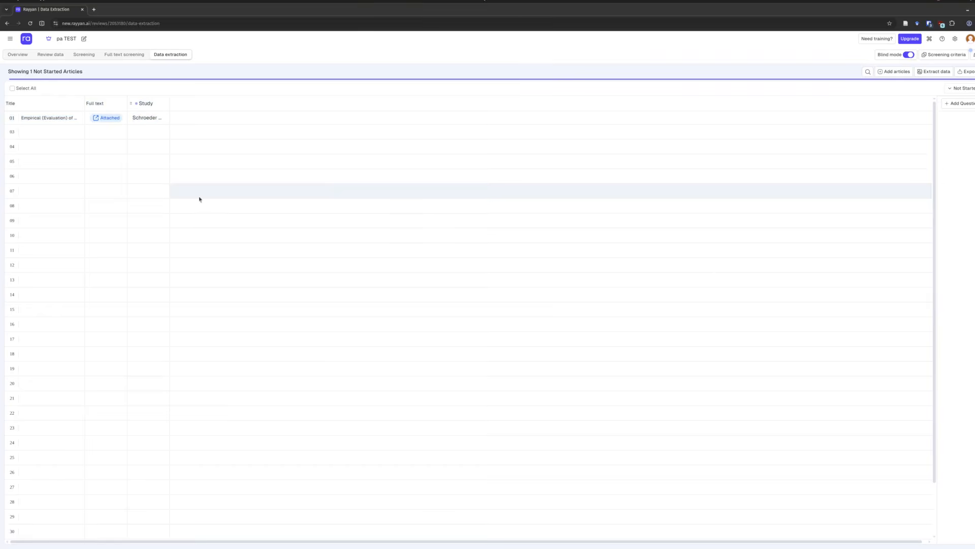
pyautogui.moveTo(107, 127); pyautogui.dragTo(24, 100)
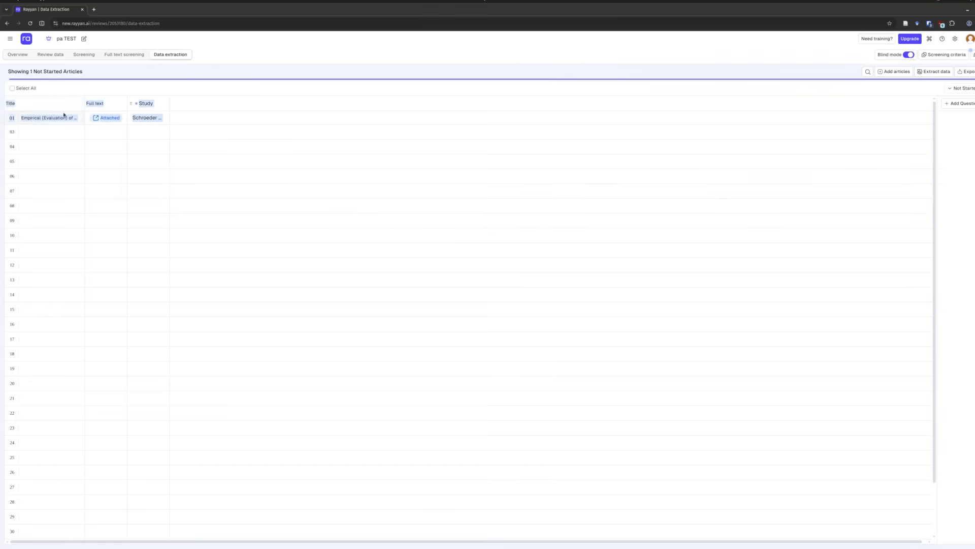
pyautogui.click(285, 210)
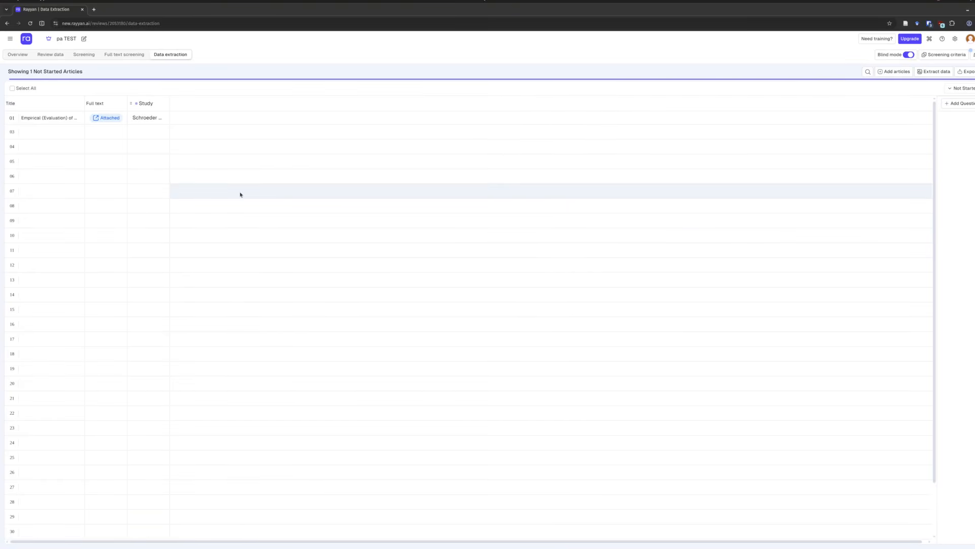
pyautogui.moveTo(23, 116); pyautogui.dragTo(289, 200)
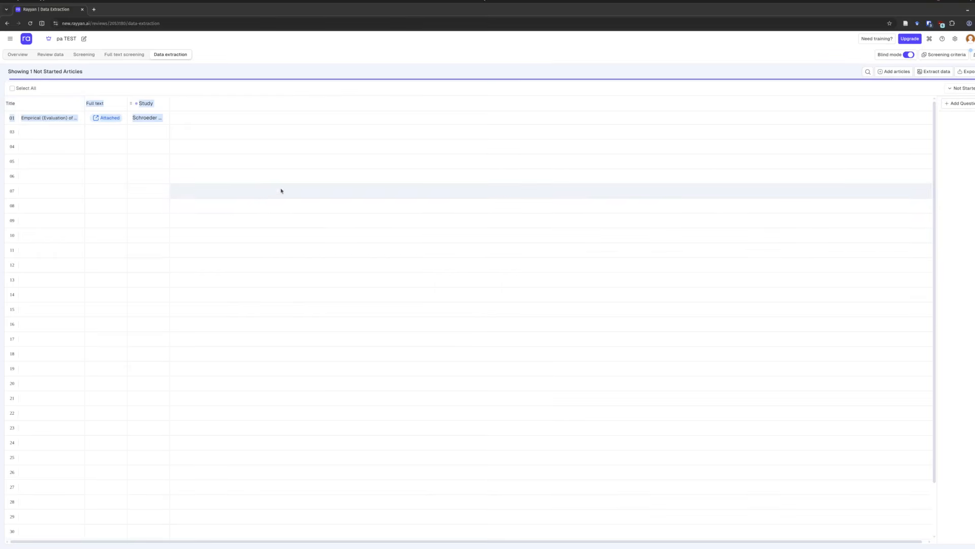
# Copy the selected Full text and Study columns with the article's row from the extraction table and deselect it
pyautogui.rightClick(80, 103)
pyautogui.click(101, 109)
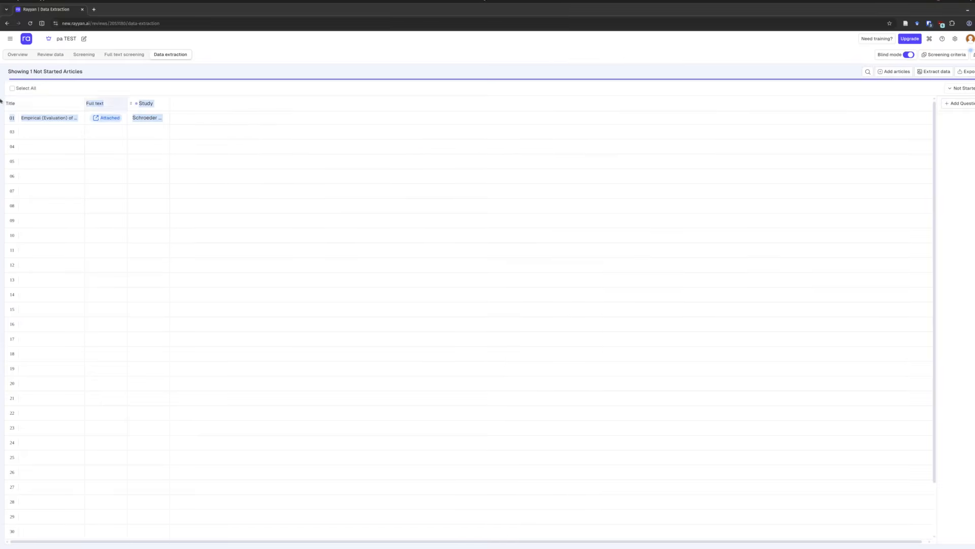
pyautogui.click(278, 172)
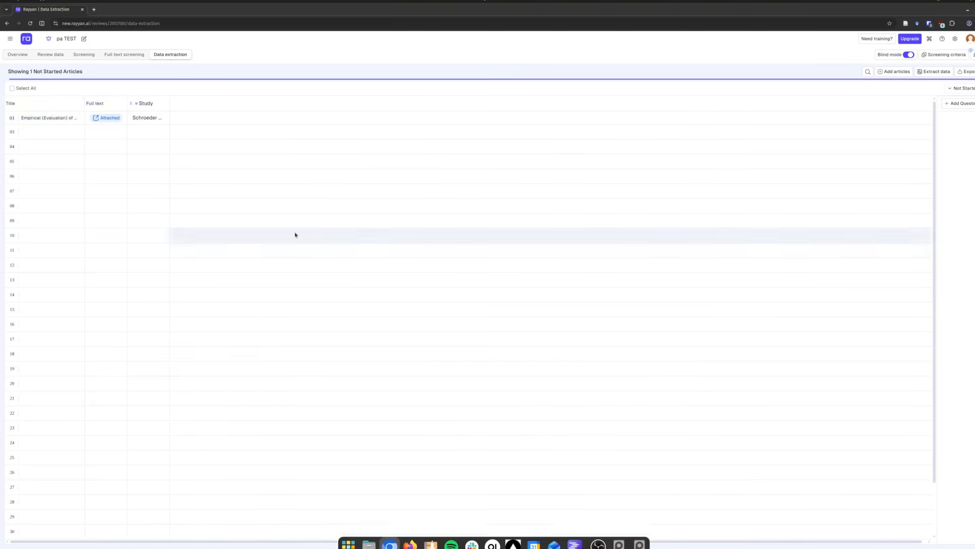
pyautogui.press('super')
pyautogui.write('calc')
pyautogui.press('Return')
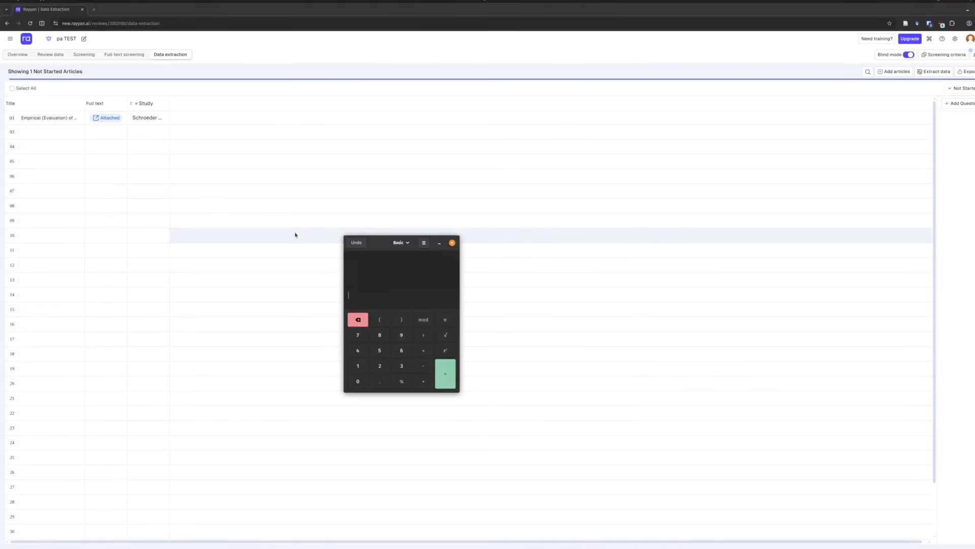
pyautogui.click(452, 243)
# Open a new blank spreadsheet in LibreOffice Calc
pyautogui.press('super')
pyautogui.write('calc')
pyautogui.press('Down')
pyautogui.press('Return')
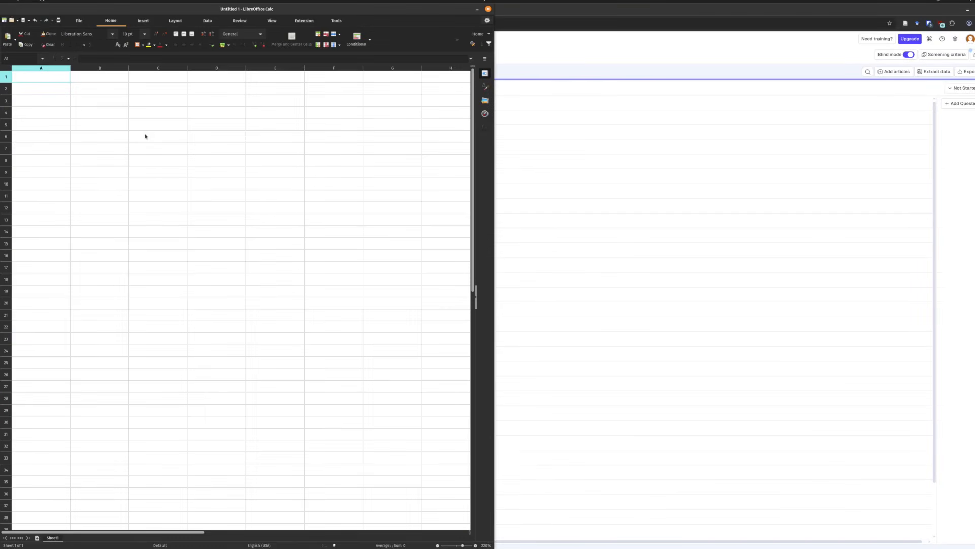
# Try pasting the copied table as tab-separated text in the Unicode (UTF-16) character set, and clear the whole sheet
pyautogui.hotkey('ctrl', 'shift', 'v')
pyautogui.click(256, 292)
pyautogui.click(280, 325)
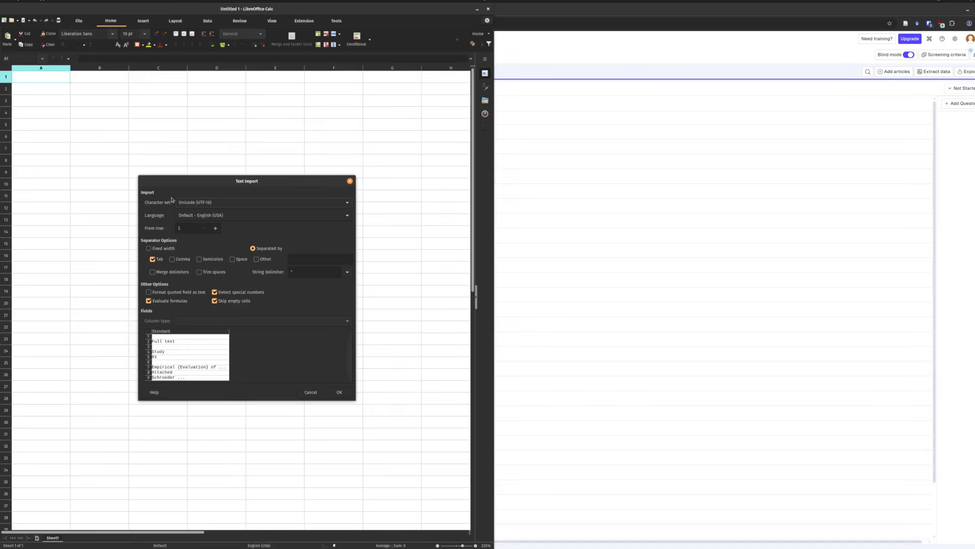
pyautogui.click(339, 391)
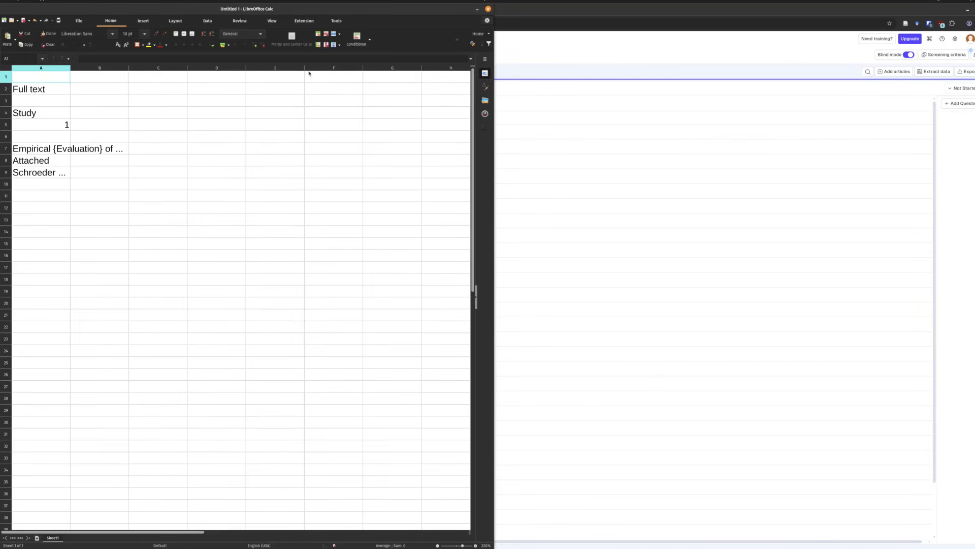
pyautogui.hotkey('ctrl', 'a')
pyautogui.press('Delete')
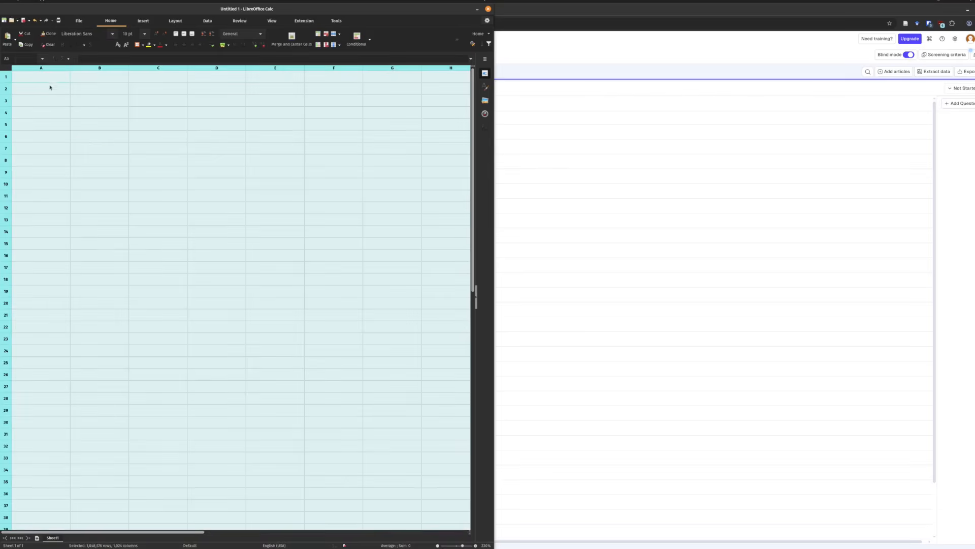
# Try out special paste options for the copied table at cell A1, including pasting it as text
pyautogui.click(29, 77)
pyautogui.rightClick(29, 77)
pyautogui.moveTo(61, 104)
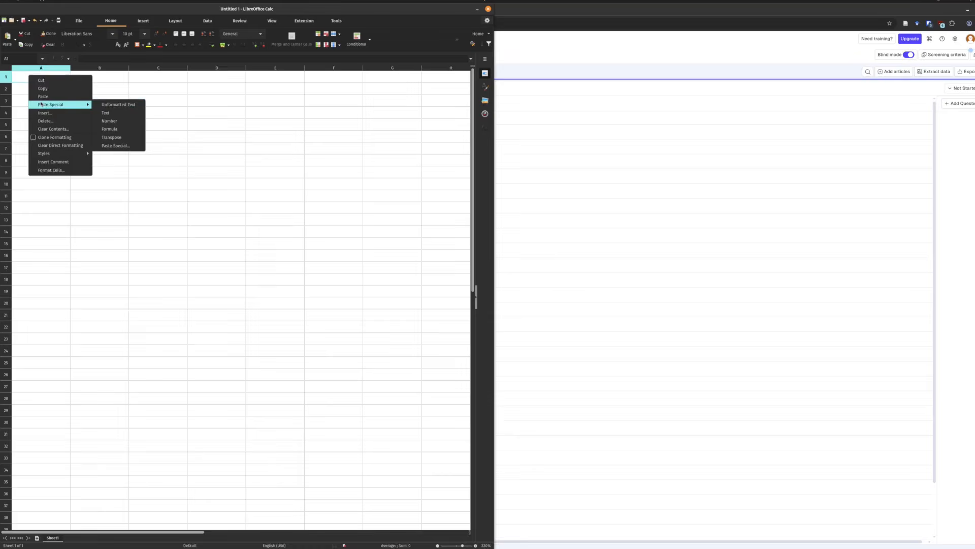
pyautogui.click(129, 115)
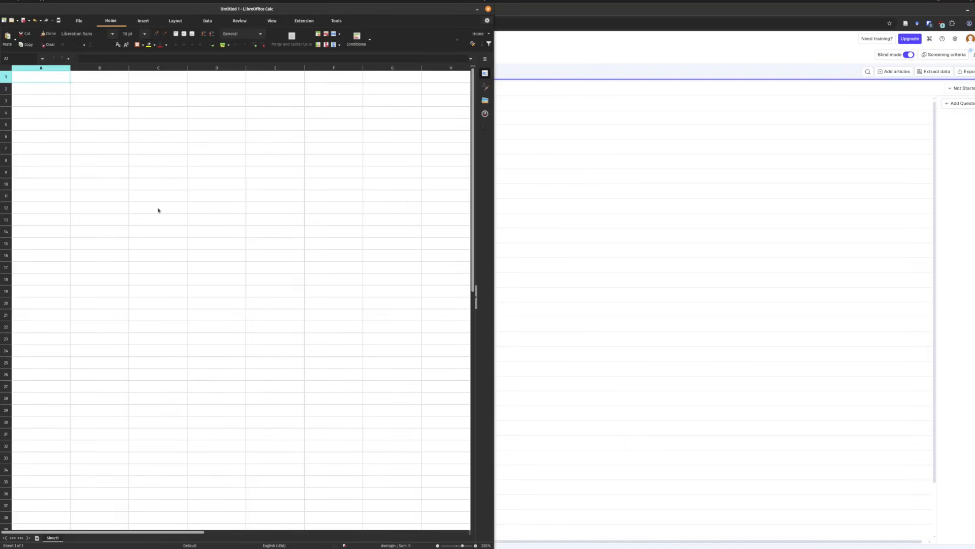
pyautogui.click(391, 136)
pyautogui.click(100, 94)
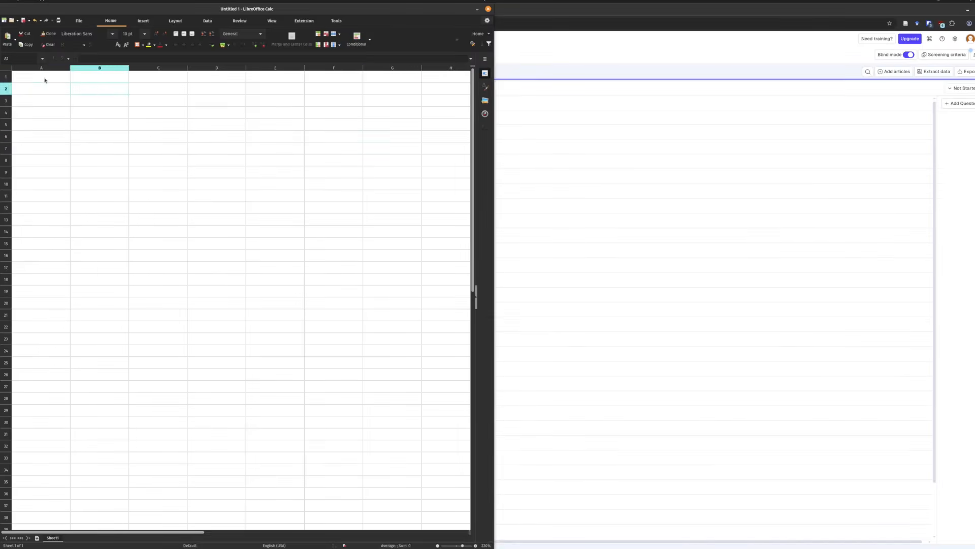
pyautogui.rightClick(45, 79)
pyautogui.click(549, 163)
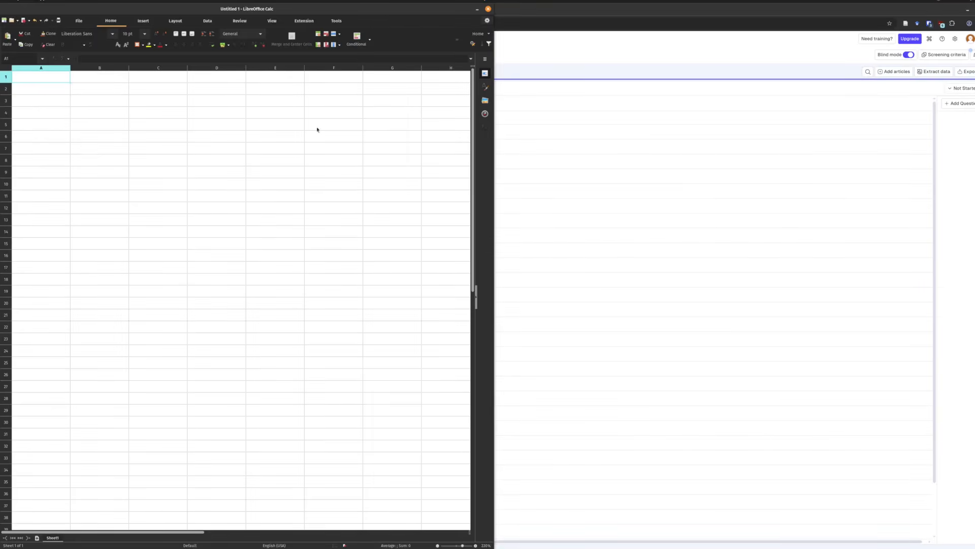
# Move the spreadsheet window off Rayyan's extraction table and copy the table including its Title header
pyautogui.moveTo(443, 9); pyautogui.dragTo(750, 153)
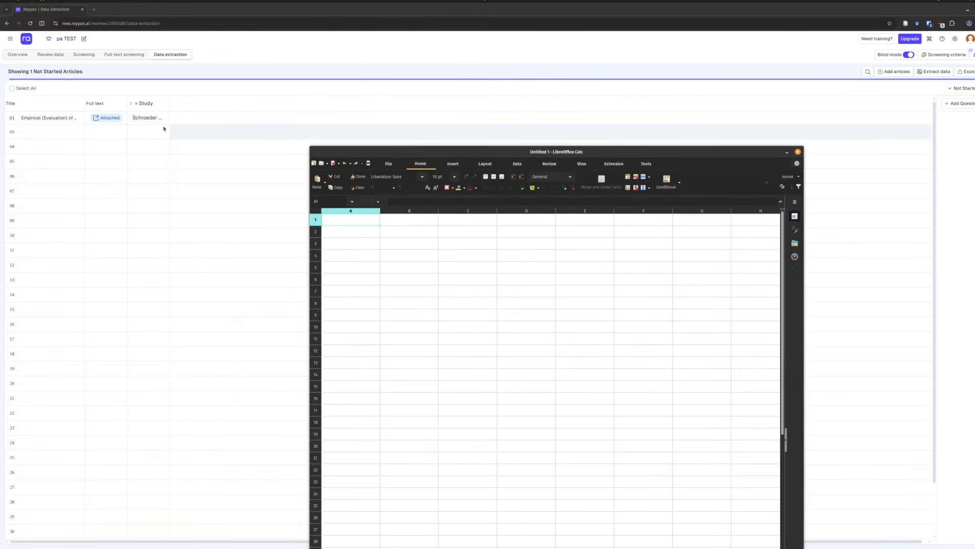
pyautogui.moveTo(183, 120); pyautogui.dragTo(1, 107)
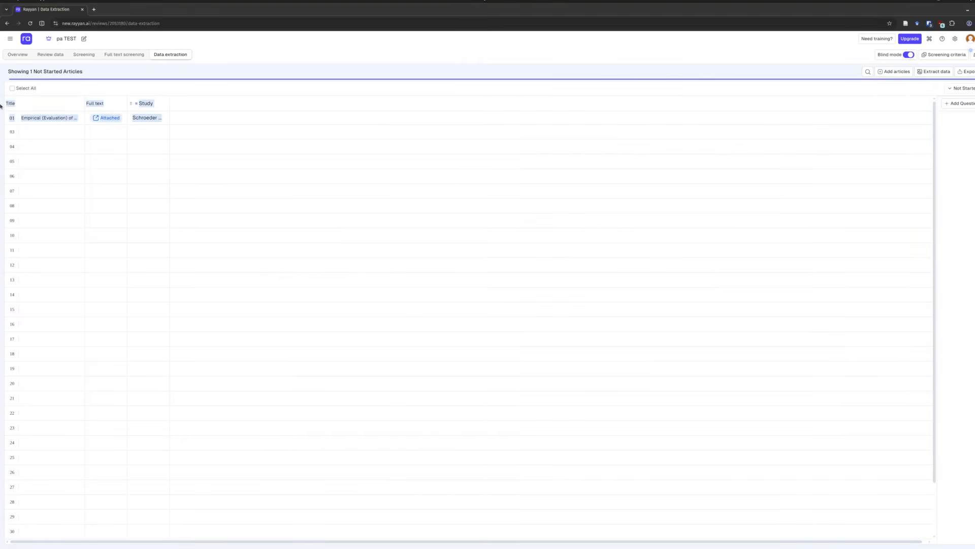
pyautogui.rightClick(28, 103)
pyautogui.click(38, 107)
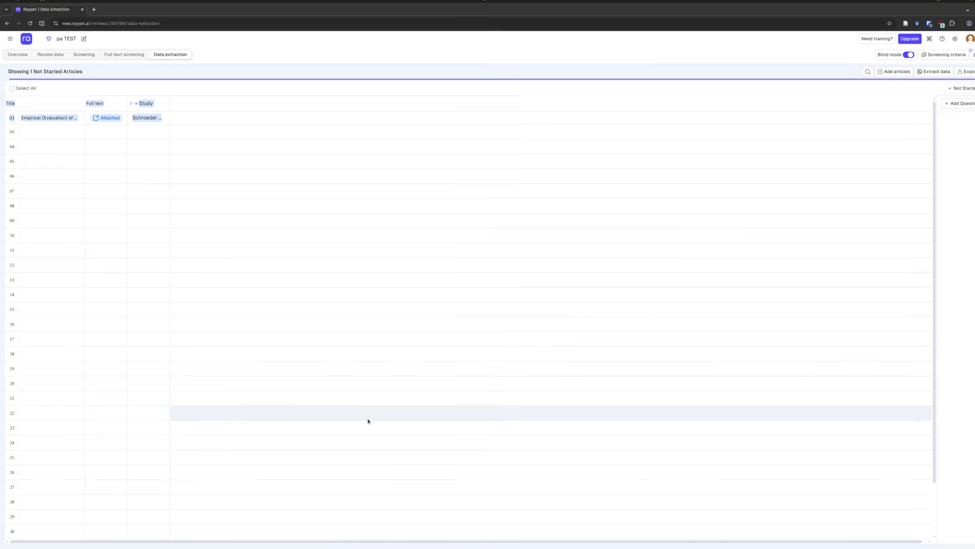
# Paste the copied table into the LibreOffice Calc sheet with automatic import language and widen the spreadsheet's Study column
pyautogui.hotkey('alt', 'Tab')
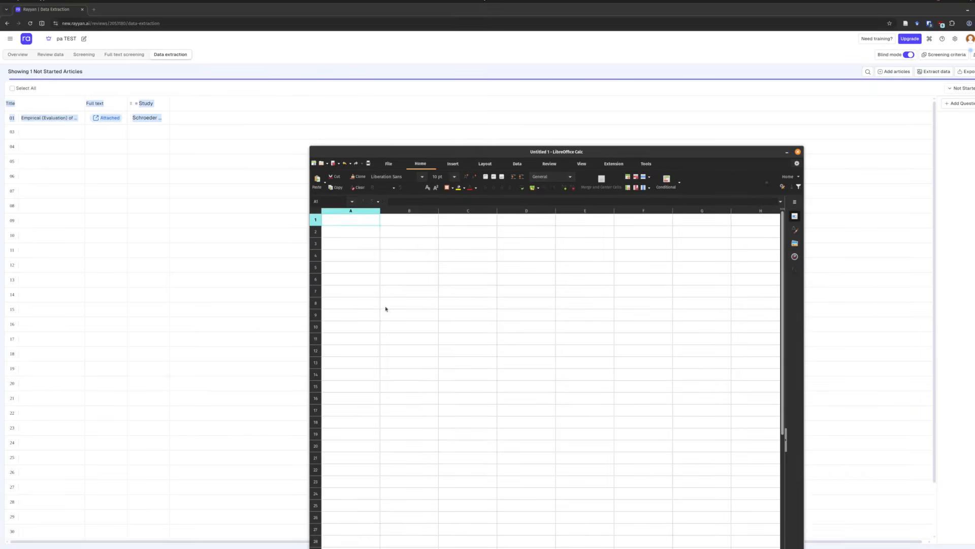
pyautogui.hotkey('ctrl', 'v')
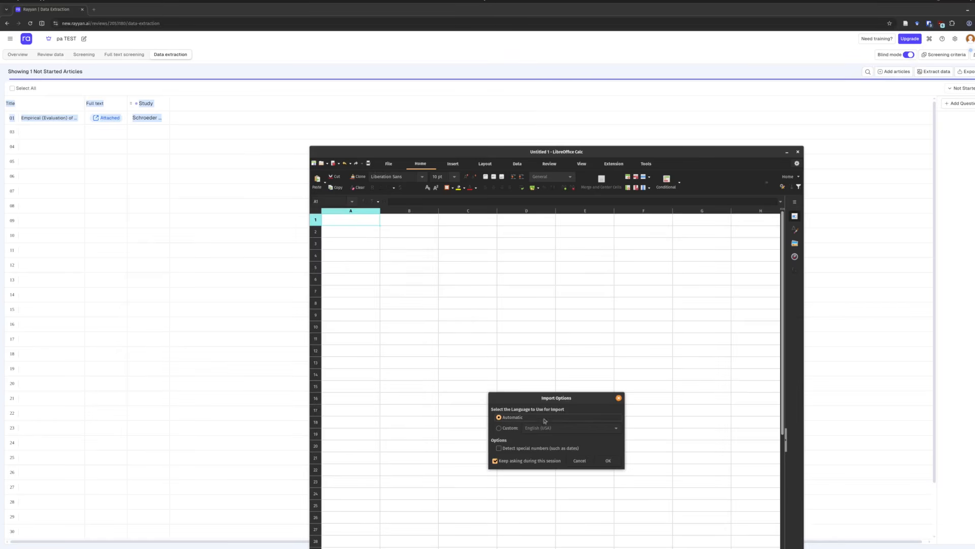
pyautogui.click(609, 460)
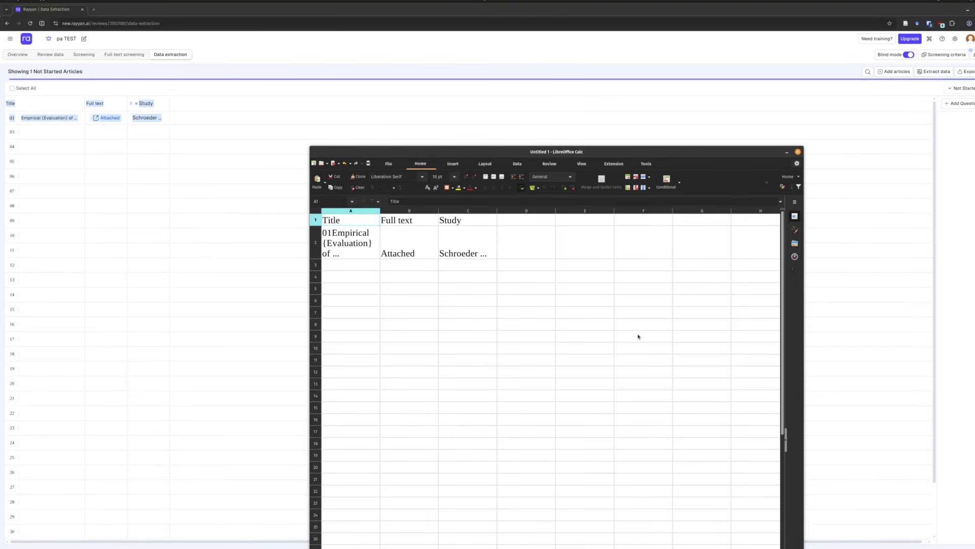
pyautogui.click(490, 244)
pyautogui.moveTo(498, 213); pyautogui.dragTo(602, 213)
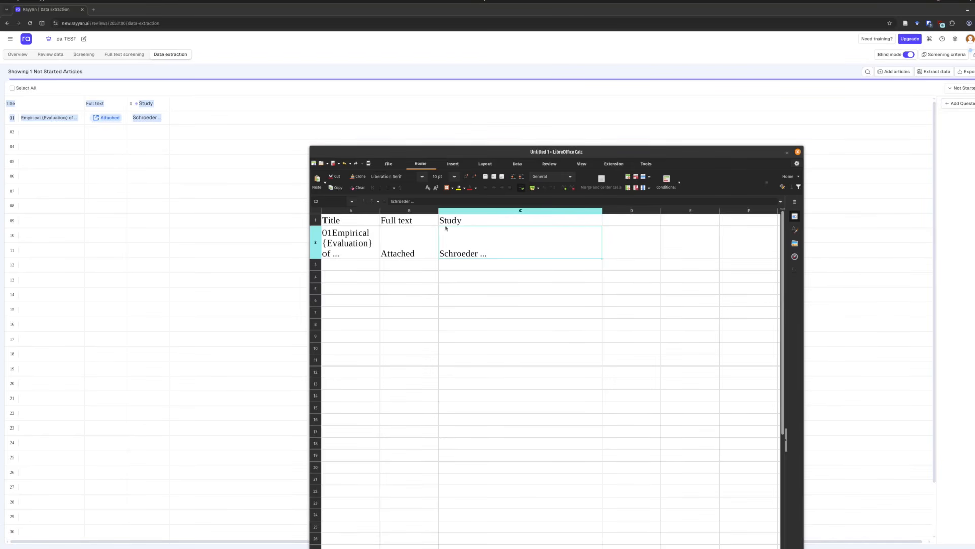
# Clear the pasted cells A1:C2 and widen the Study column in Rayyan's extraction table to fit the full answer
pyautogui.moveTo(447, 228); pyautogui.dragTo(366, 218)
pyautogui.press('Delete')
pyautogui.click(148, 203)
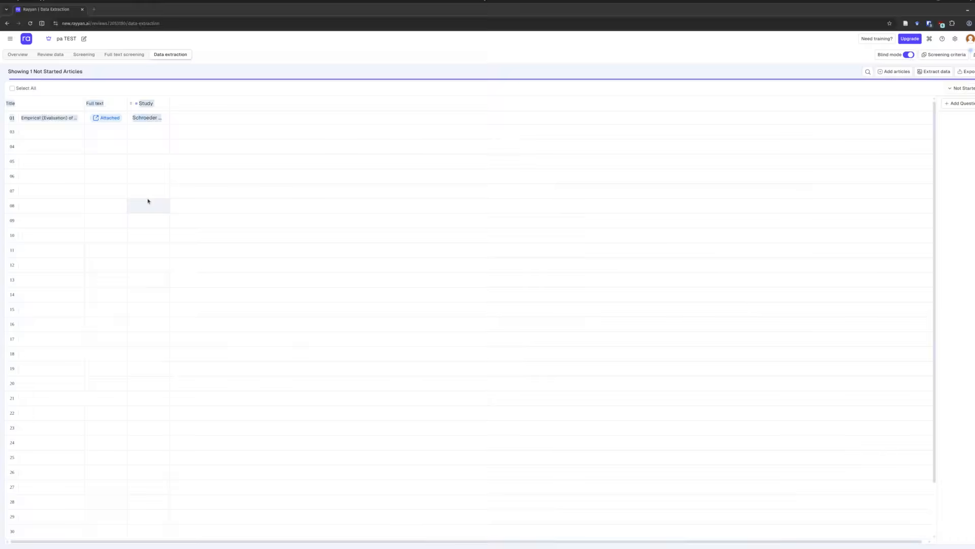
pyautogui.click(169, 104)
pyautogui.click(169, 103)
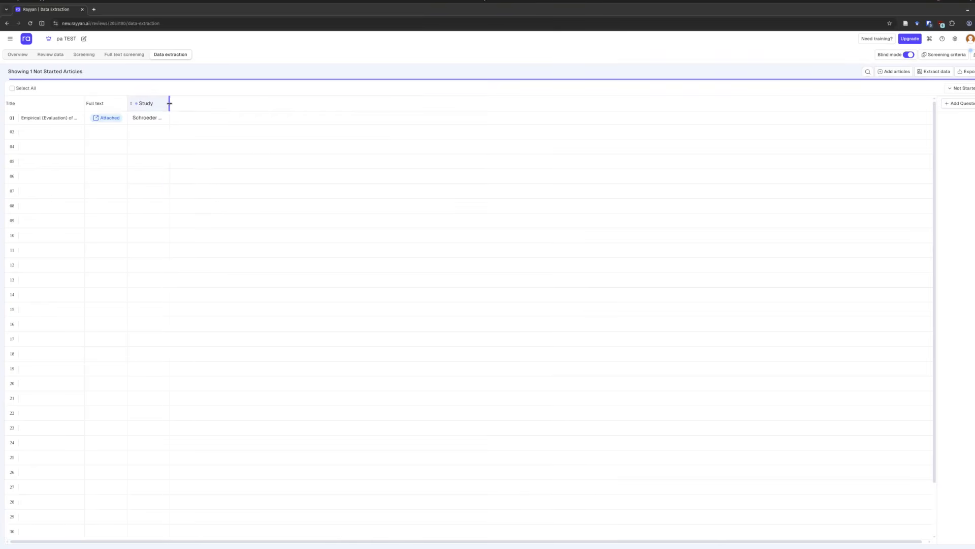
pyautogui.moveTo(170, 103); pyautogui.dragTo(216, 104)
# Copy the whole extraction table again and paste it at cell A1 in LibreOffice Calc with automatic import language
pyautogui.moveTo(279, 124); pyautogui.dragTo(1, 108)
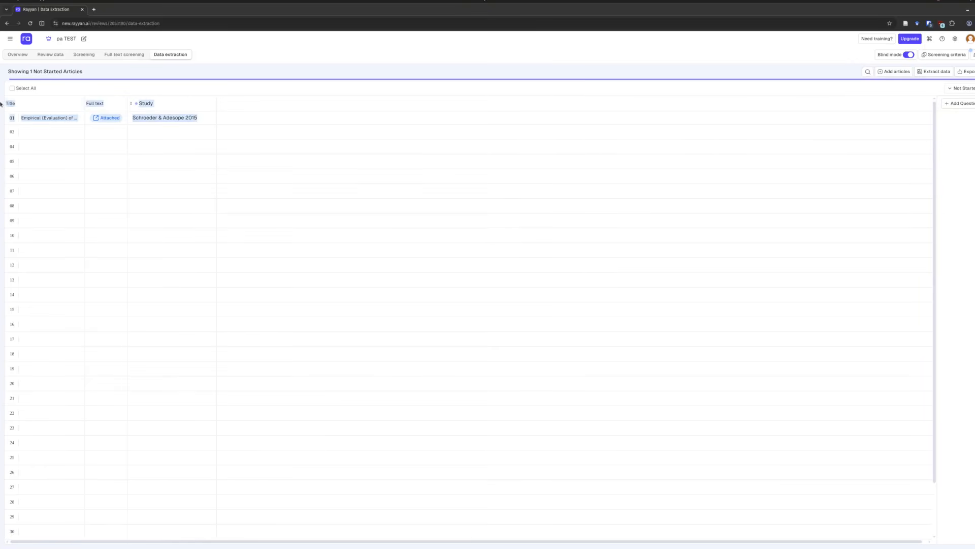
pyautogui.rightClick(8, 103)
pyautogui.click(23, 111)
pyautogui.moveTo(452, 548)
pyautogui.click(619, 537)
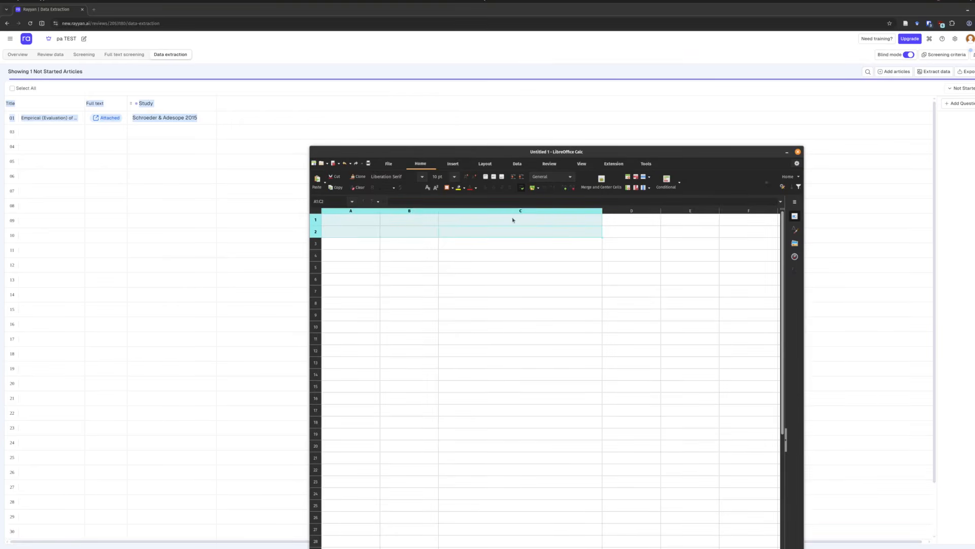
pyautogui.click(347, 221)
pyautogui.hotkey('ctrl', 'v')
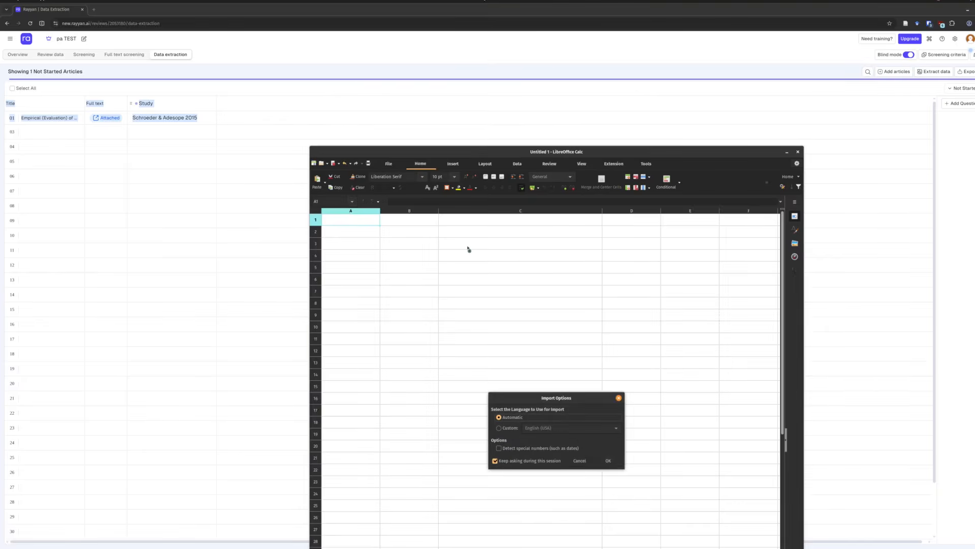
pyautogui.press('Return')
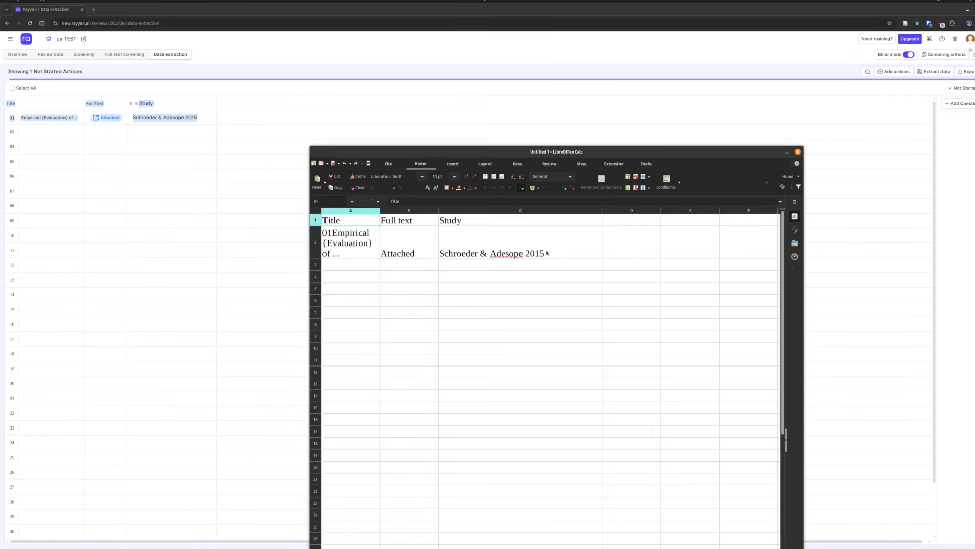
# Check the pasted Study answer in cell C2 and the Title header in cell A1
pyautogui.click(564, 252)
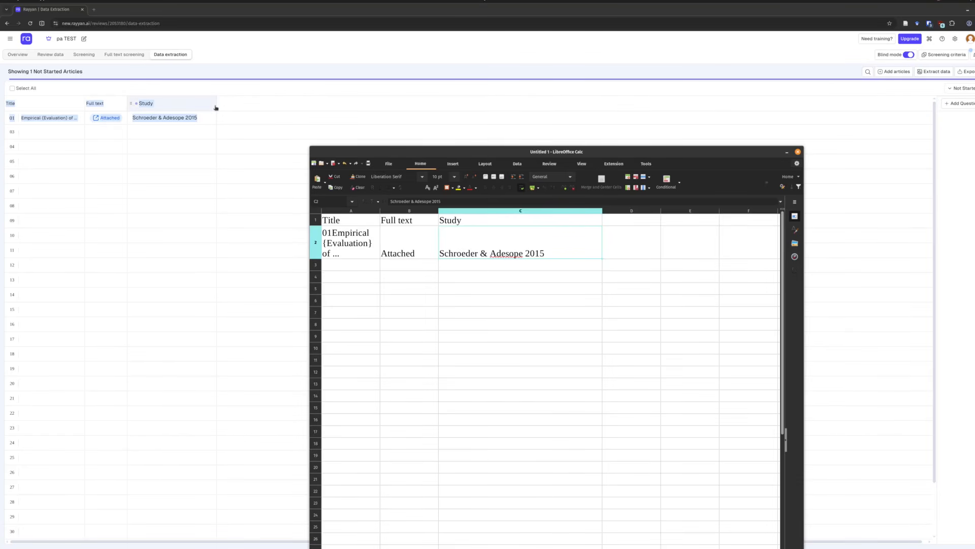
pyautogui.doubleClick(541, 245)
pyautogui.click(436, 245)
pyautogui.click(551, 256)
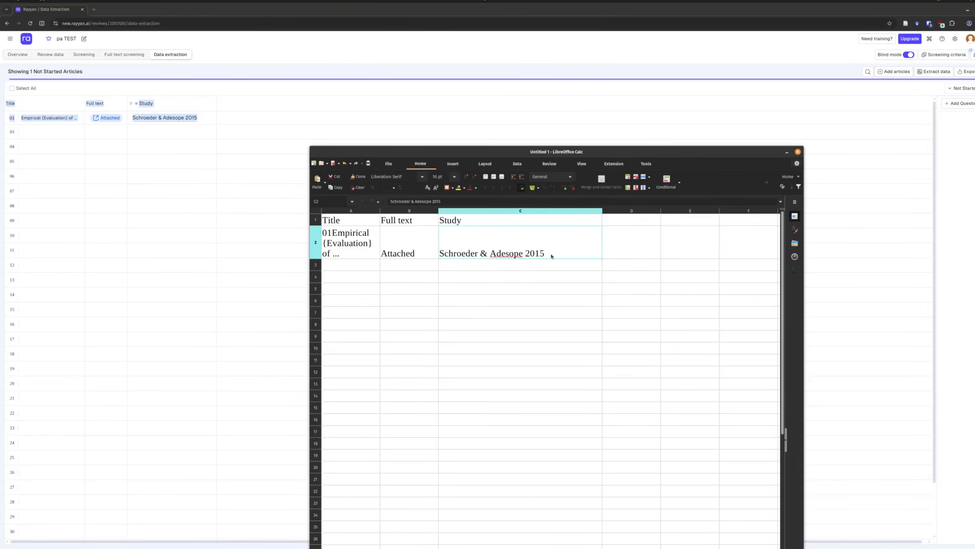
pyautogui.click(358, 218)
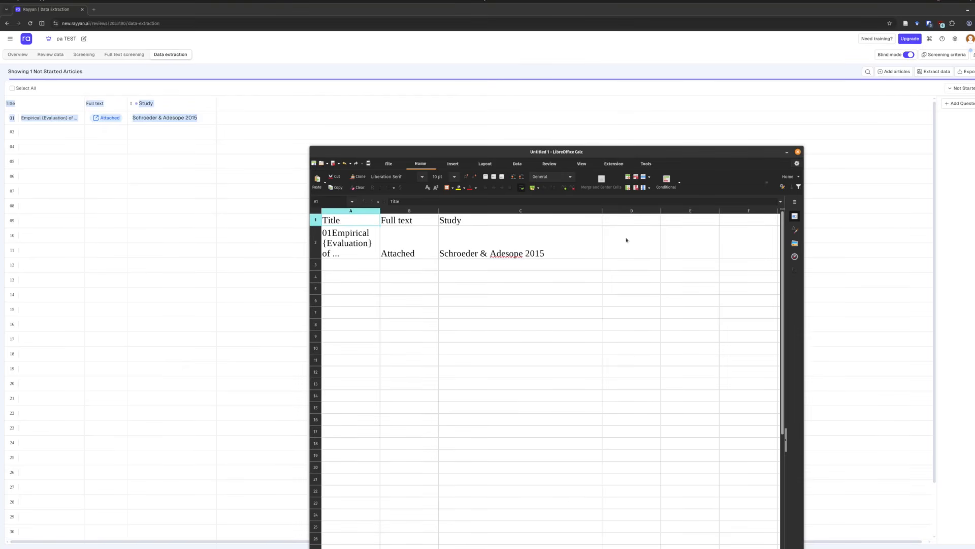
# Close the untitled spreadsheet without saving it
pyautogui.click(797, 152)
pyautogui.click(495, 440)
pyautogui.click(319, 180)
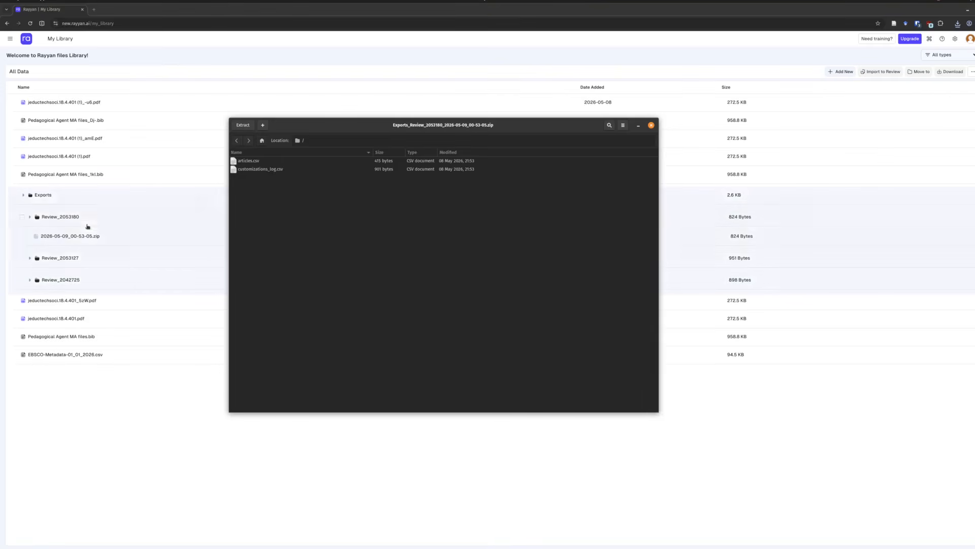
# Open articles.csv from the exported ZIP with UTF-8 encoding and comma and semicolon separators, and maximize the spreadsheet window
pyautogui.doubleClick(255, 164)
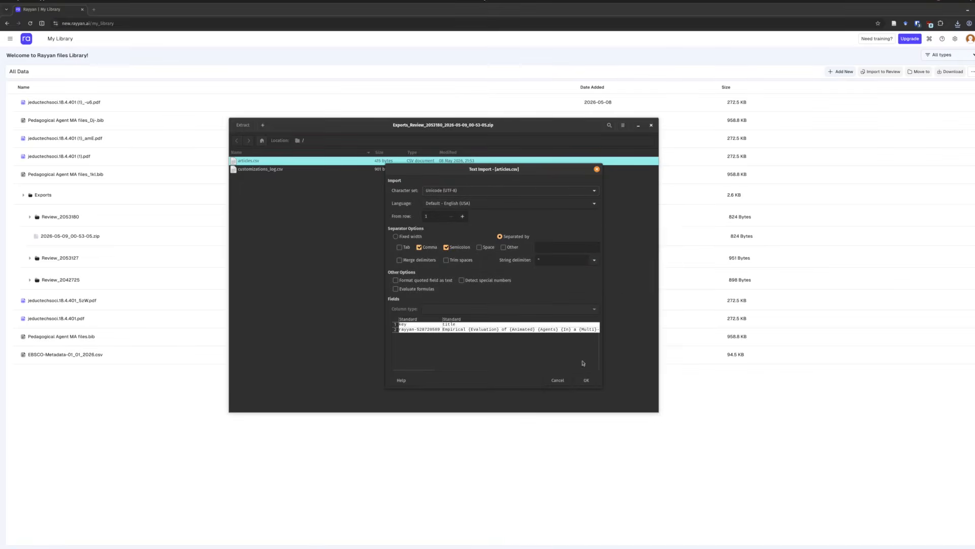
pyautogui.click(586, 380)
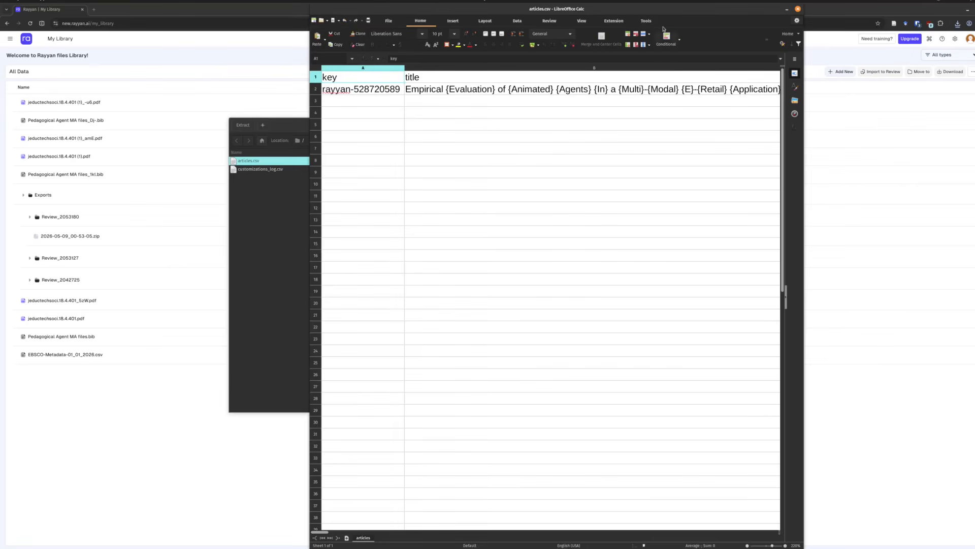
pyautogui.doubleClick(662, 10)
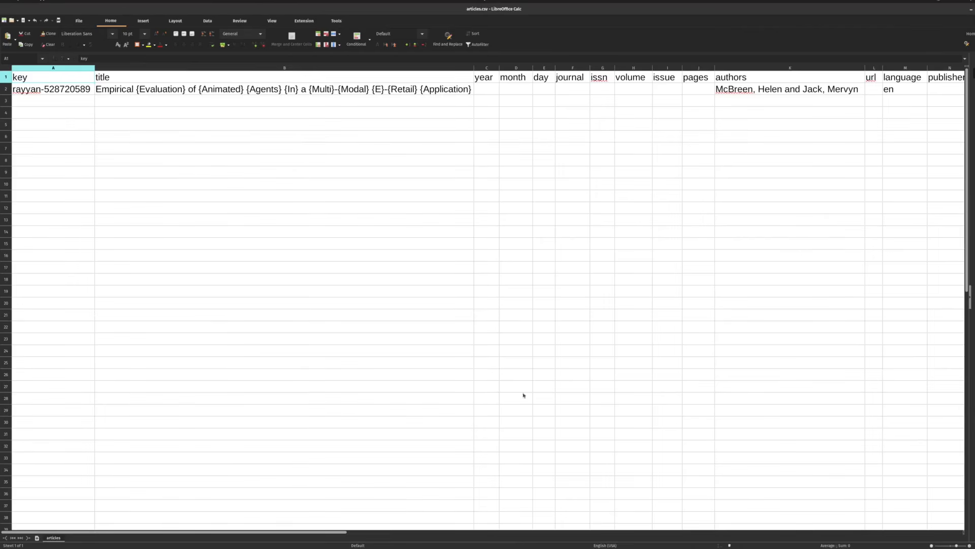
# Examine row 2 of the exported articles across all columns, from the year to the PDF files and Study answer columns
pyautogui.click(495, 93)
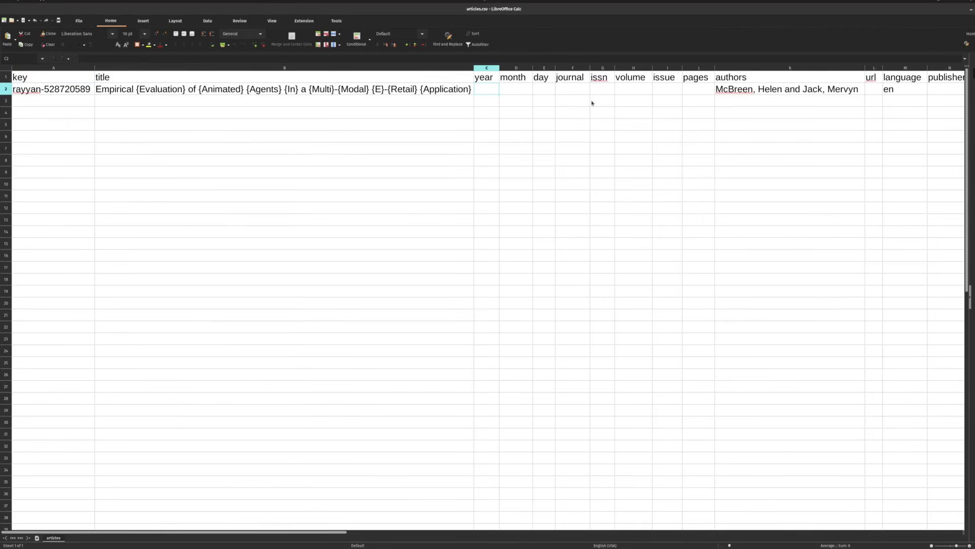
pyautogui.press('Right')
pyautogui.press('Right')
pyautogui.press('Right')
pyautogui.press('Right')
pyautogui.press('Right')
pyautogui.press('Right')
pyautogui.press('Right')
pyautogui.press('Right')
pyautogui.press('Right')
pyautogui.press('Right')
pyautogui.press('Right')
pyautogui.press('Right')
pyautogui.press('Right')
pyautogui.press('Right')
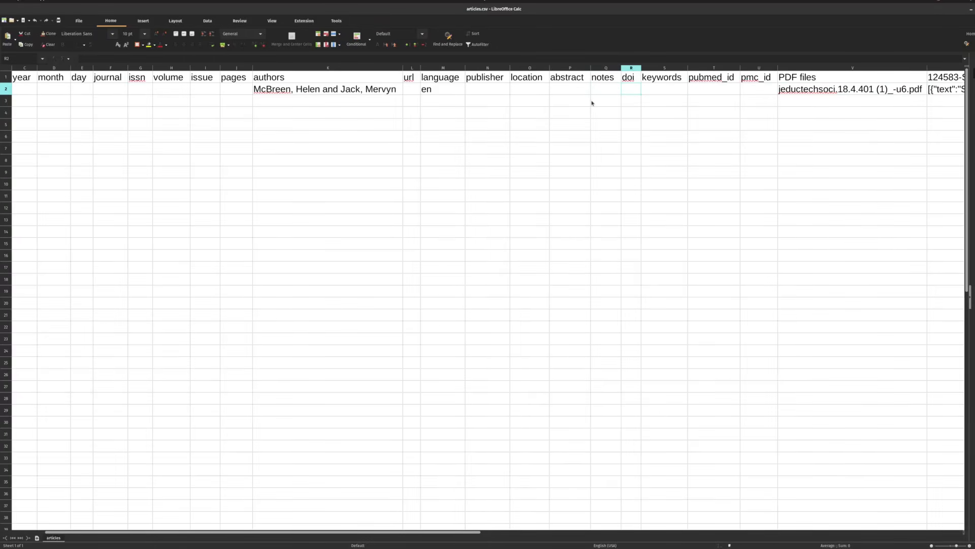
pyautogui.press('Left')
pyautogui.press('Left')
pyautogui.press('Left')
pyautogui.press('Left')
pyautogui.press('Left')
pyautogui.press('Left')
pyautogui.press('Left')
pyautogui.press('Left')
pyautogui.press('Right')
pyautogui.press('Right')
pyautogui.press('Right')
pyautogui.press('Right')
pyautogui.press('Right')
pyautogui.press('Right')
pyautogui.press('Right')
pyautogui.press('Right')
pyautogui.press('Right')
pyautogui.press('Right')
pyautogui.press('Right')
pyautogui.press('Right')
pyautogui.press('Right')
pyautogui.press('Right')
pyautogui.press('Right')
pyautogui.press('Right')
pyautogui.press('Right')
pyautogui.press('Right')
pyautogui.press('Right')
pyautogui.press('Right')
pyautogui.press('Left')
pyautogui.press('Left')
pyautogui.press('Left')
pyautogui.press('Left')
pyautogui.press('Right')
pyautogui.press('Right')
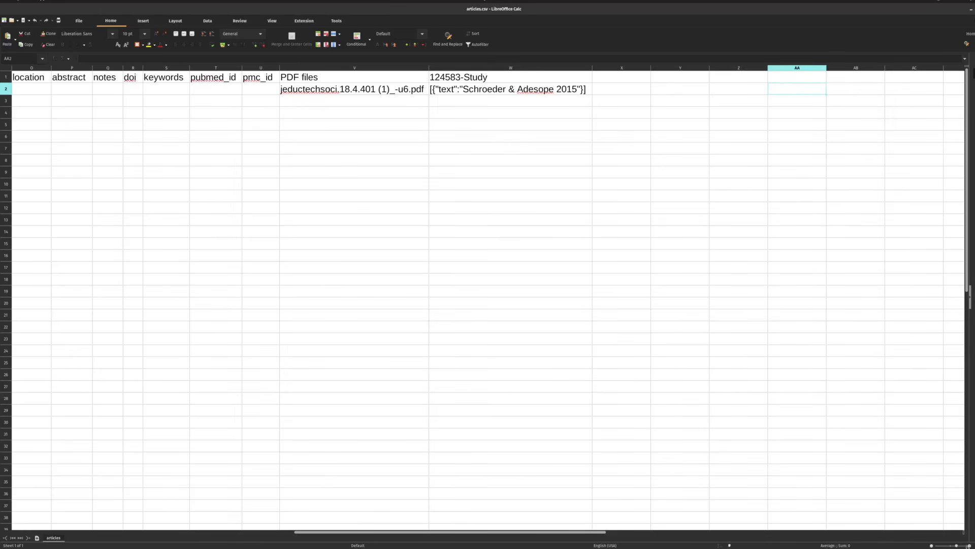
pyautogui.scroll(2, 843, 384)
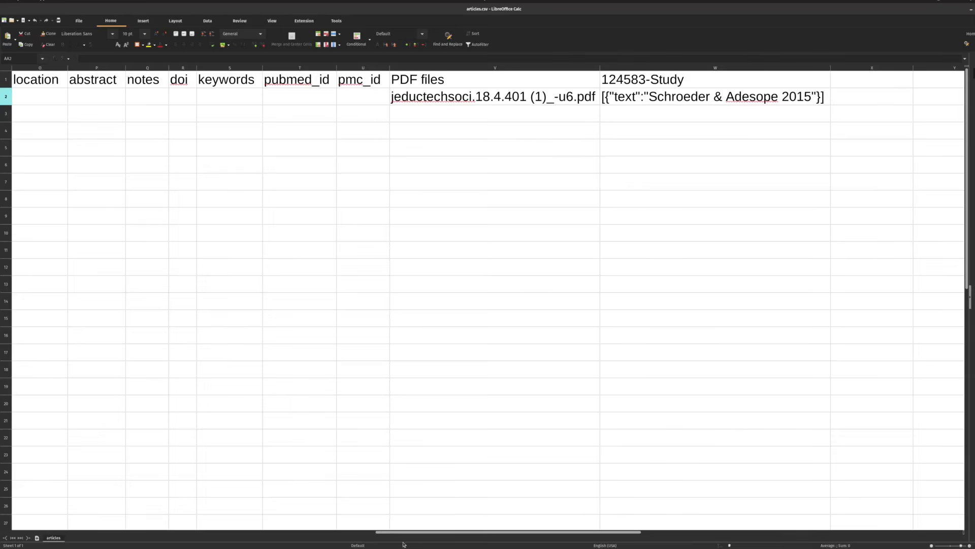
# Inspect the 124583-Study header and the formatting characters before the answer in cell W2, leaving the cell unedited
pyautogui.moveTo(414, 533); pyautogui.dragTo(510, 529)
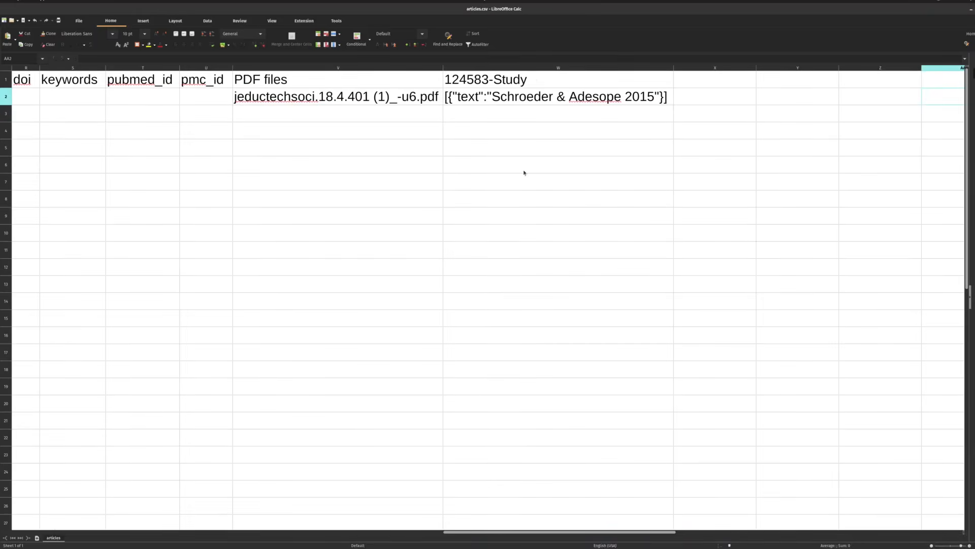
pyautogui.click(535, 79)
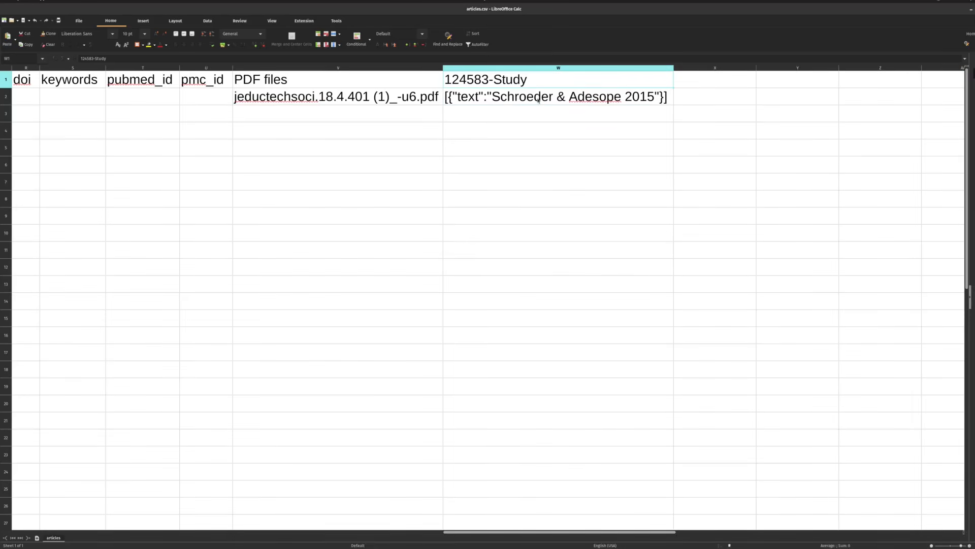
pyautogui.click(510, 101)
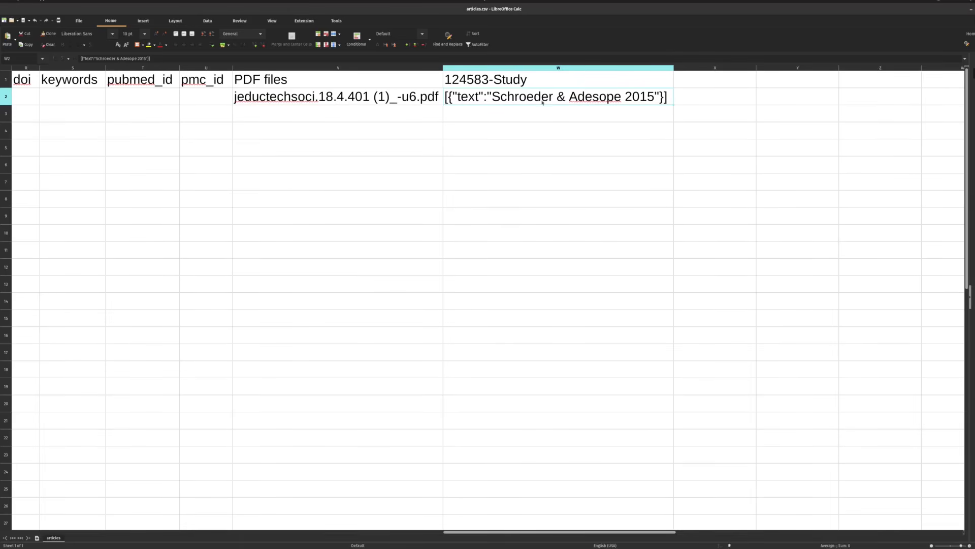
pyautogui.doubleClick(473, 101)
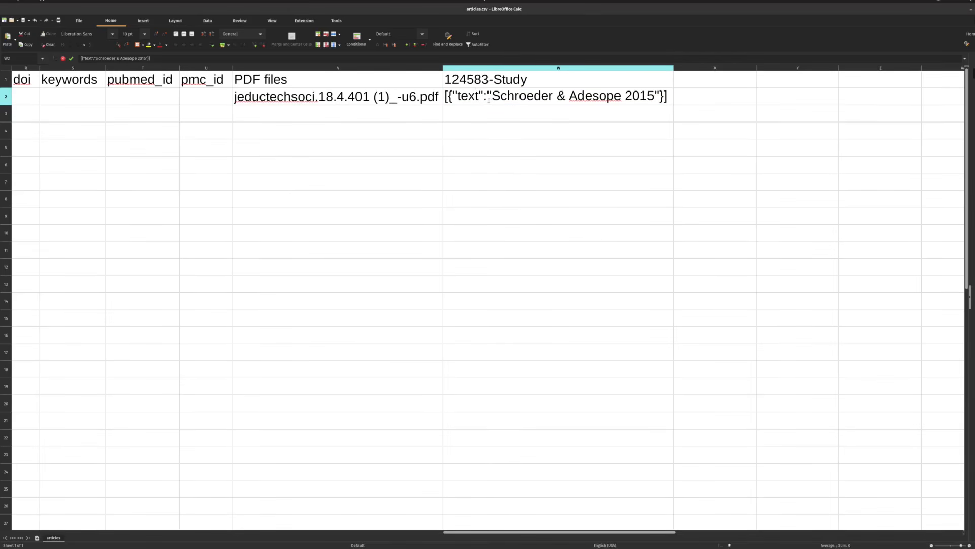
pyautogui.moveTo(492, 98); pyautogui.dragTo(442, 95)
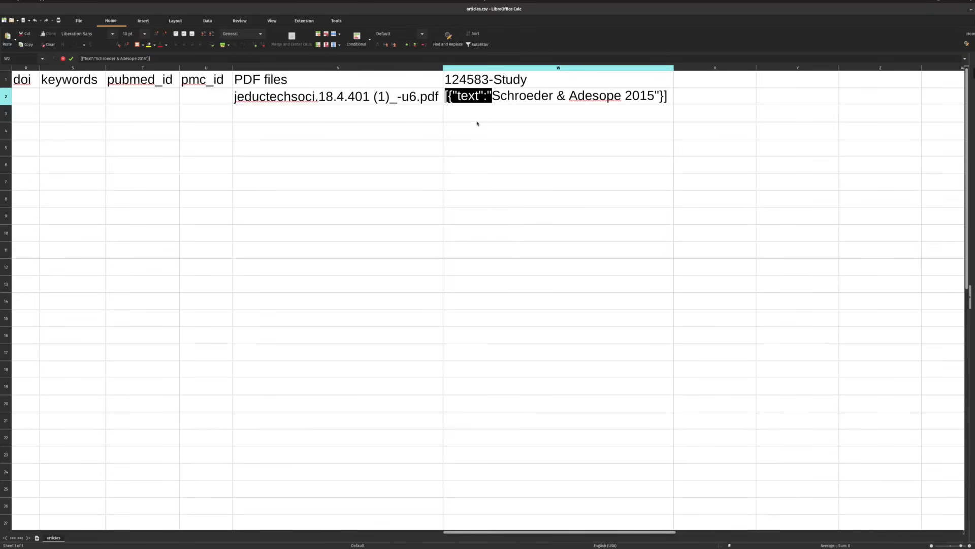
pyautogui.press('Escape')
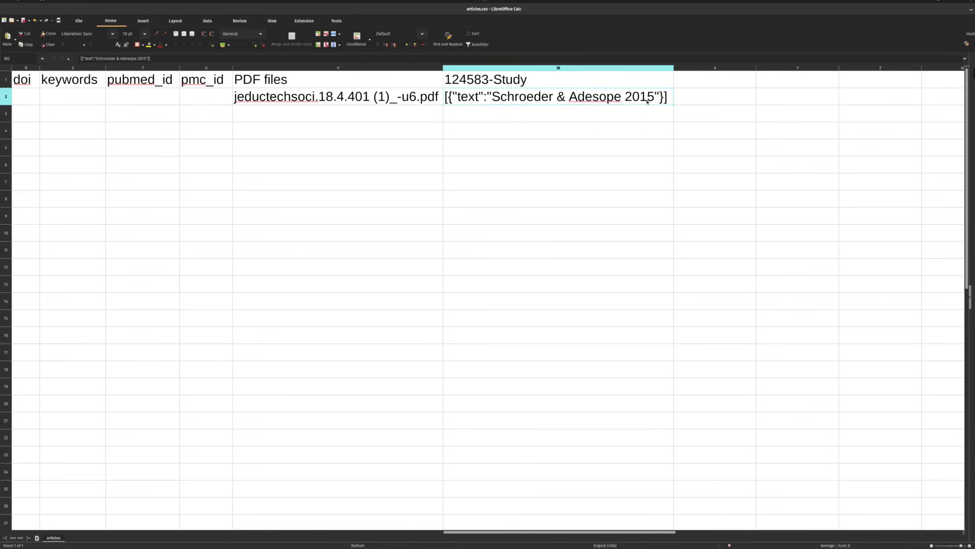
pyautogui.click(503, 115)
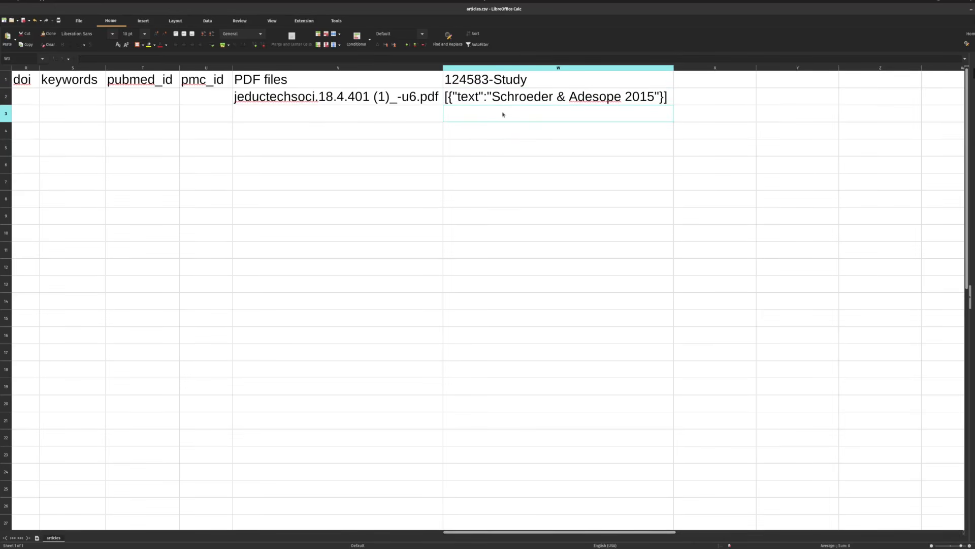
pyautogui.click(506, 105)
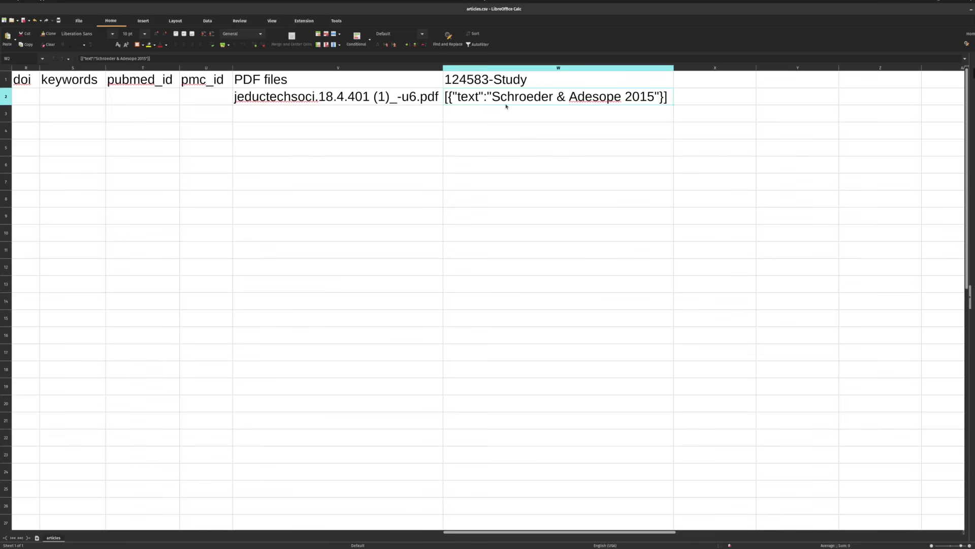
pyautogui.click(506, 108)
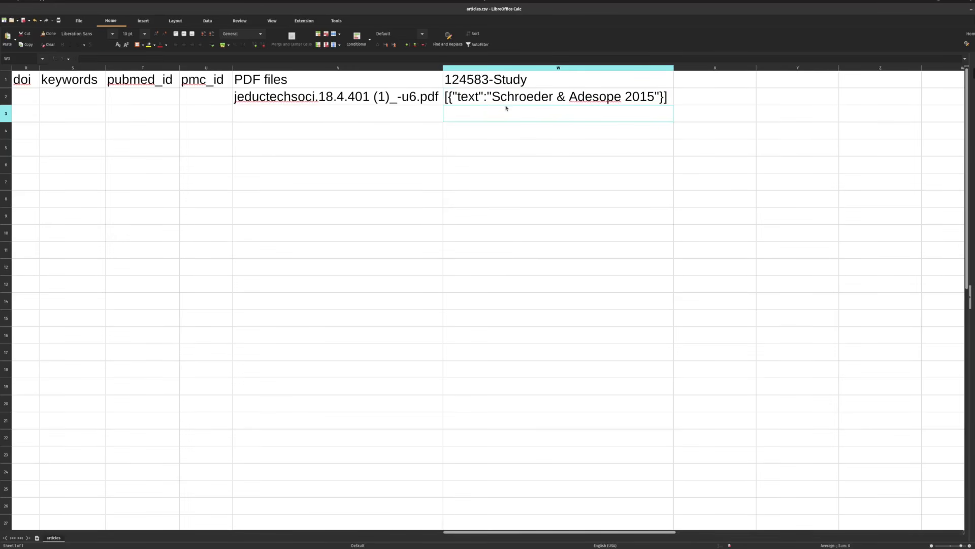
pyautogui.click(516, 93)
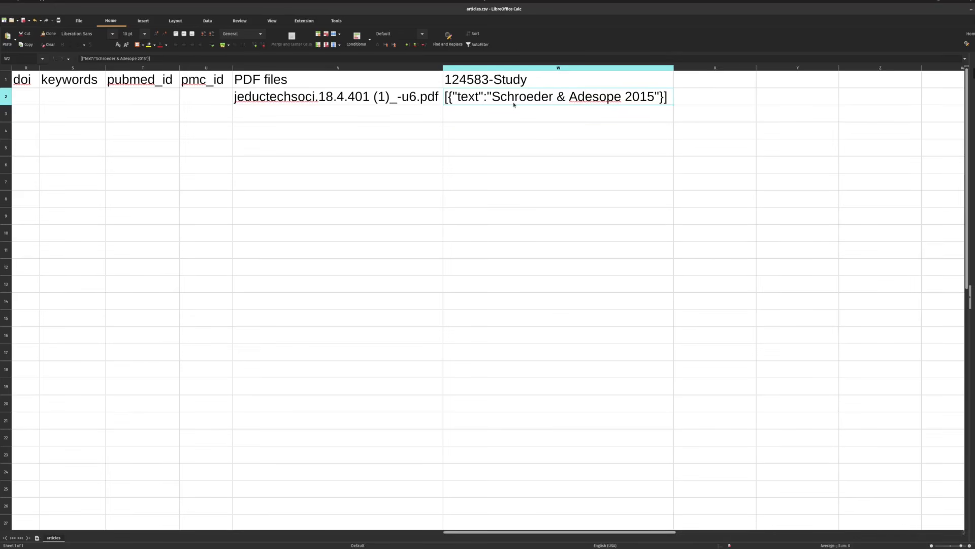
pyautogui.click(685, 108)
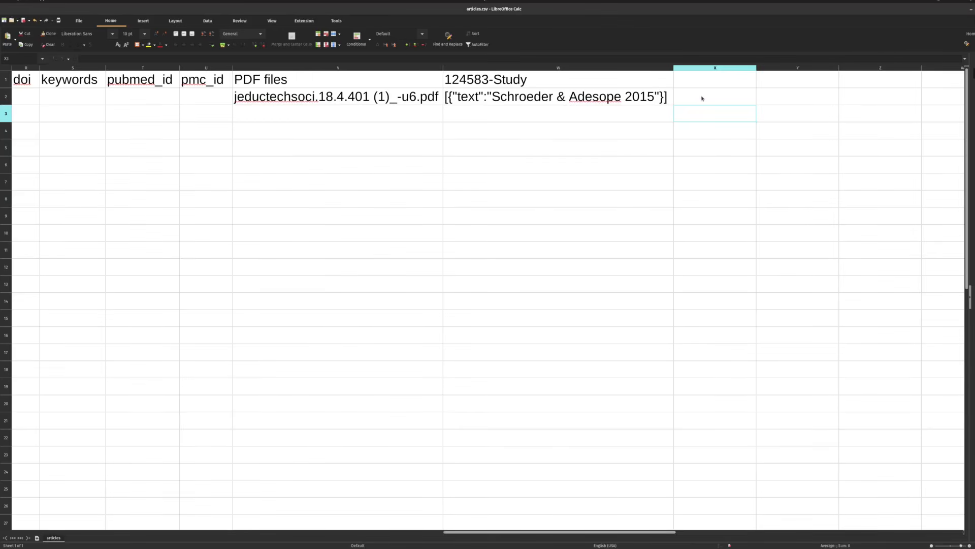
pyautogui.click(650, 103)
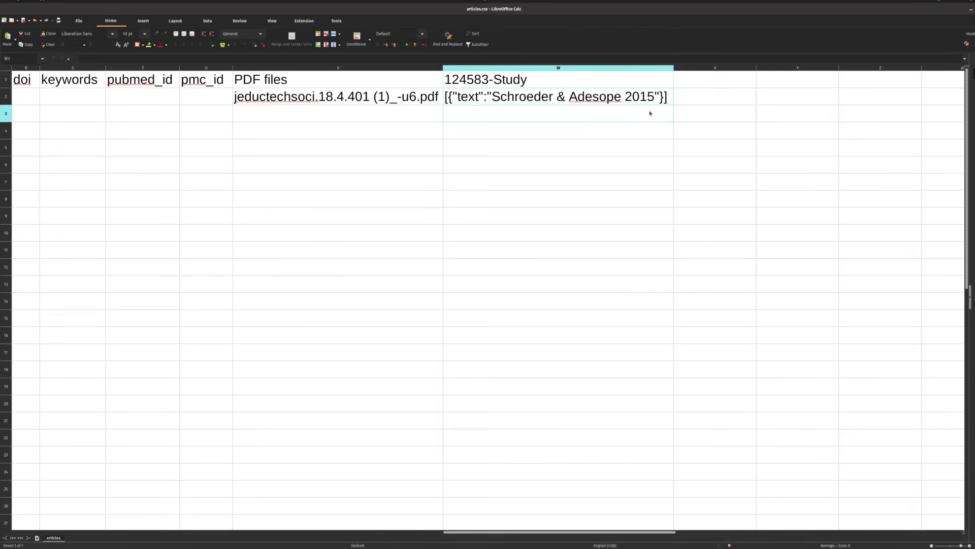
pyautogui.click(693, 121)
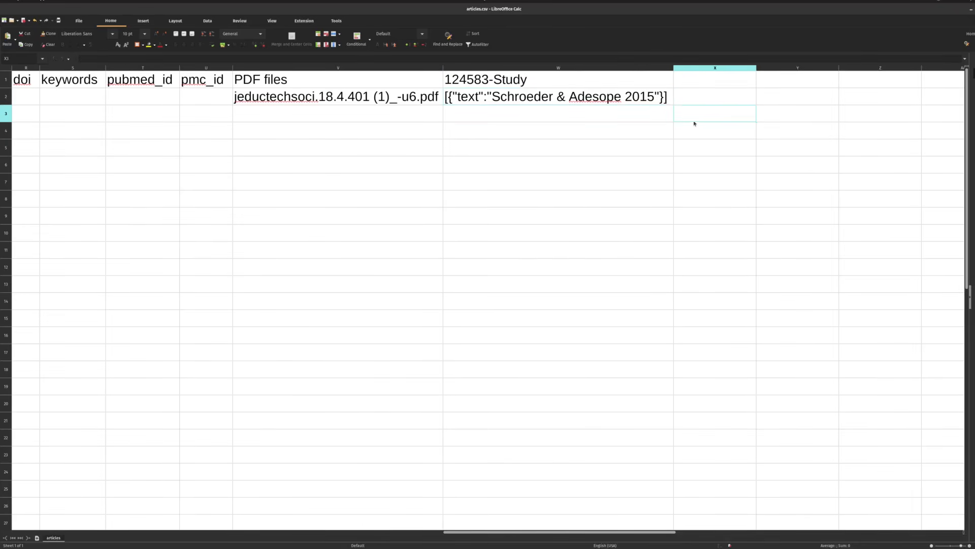
pyautogui.click(669, 104)
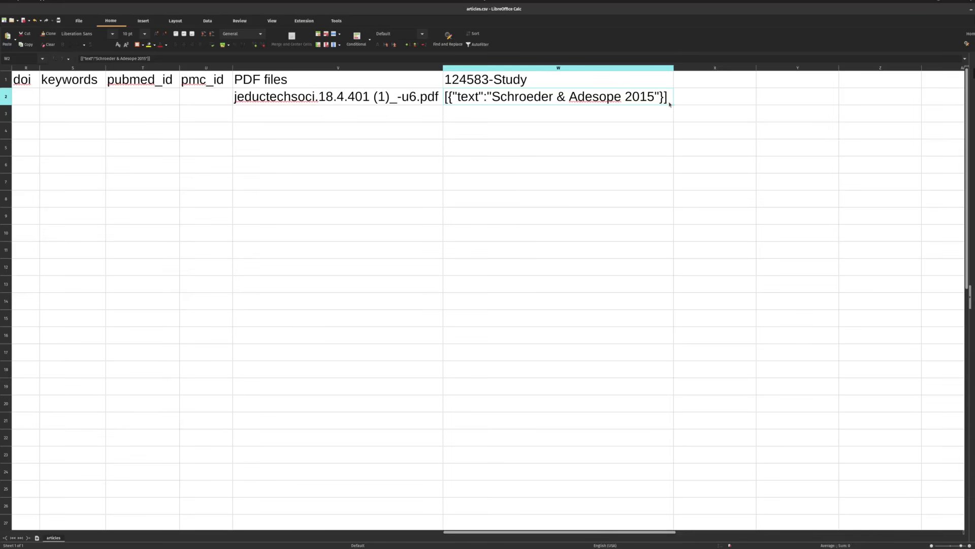
# Close articles.csv without saving changes and close the exported ZIP archive window
pyautogui.click(972, 9)
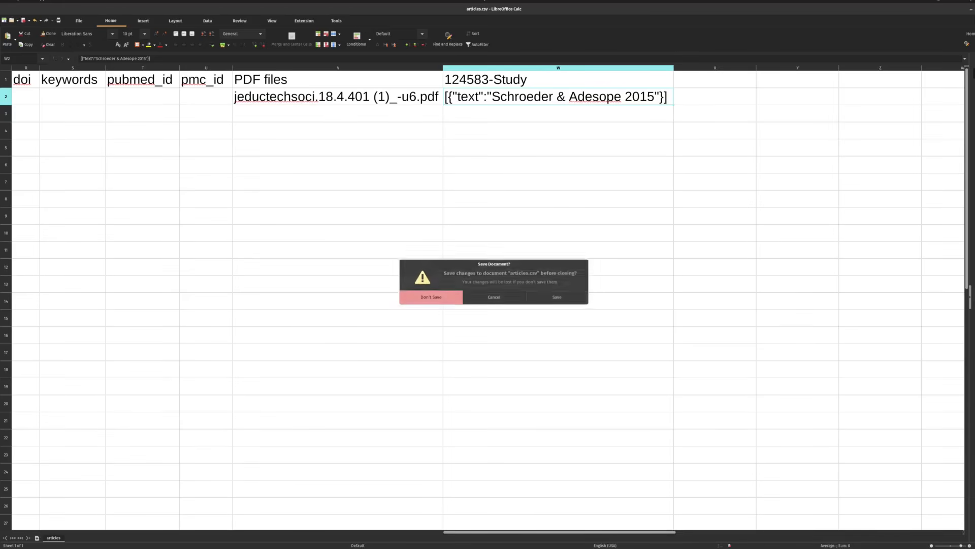
pyautogui.click(431, 295)
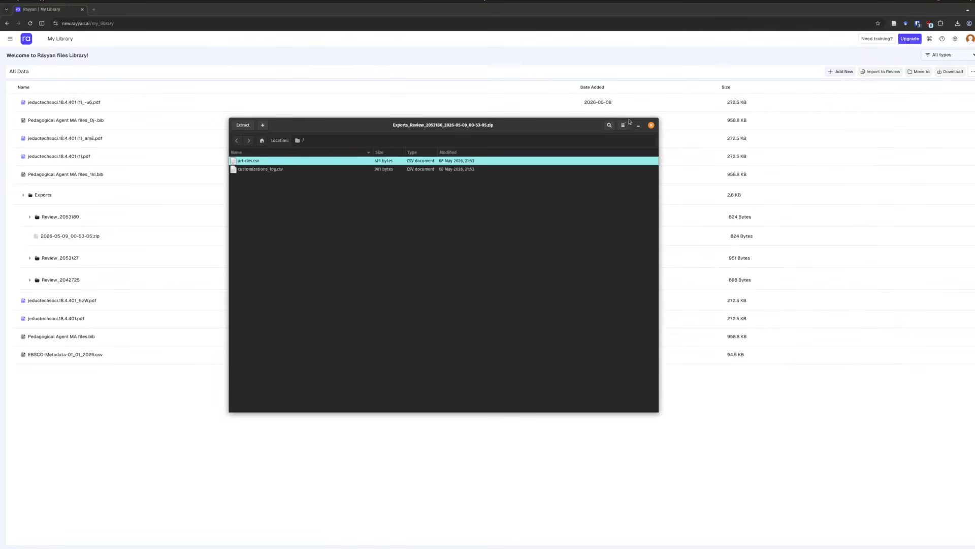
pyautogui.click(651, 125)
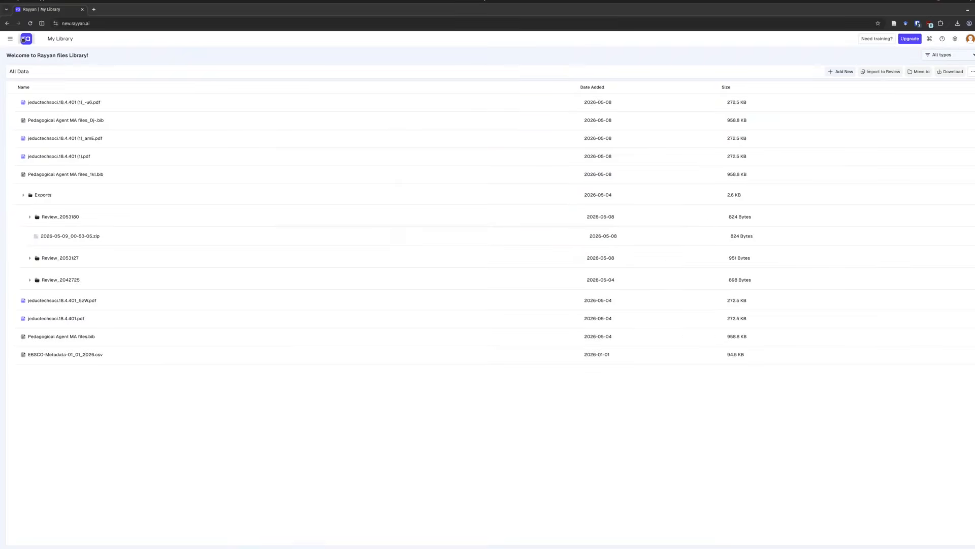
# Return to the Rayyan home page and open the Screening stage of the pa TEST review
pyautogui.click(24, 39)
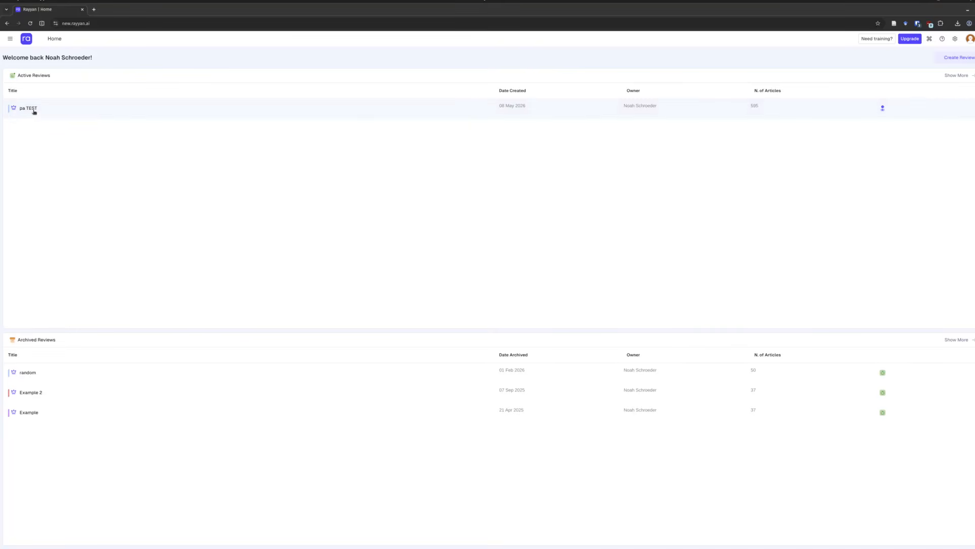
pyautogui.click(34, 108)
pyautogui.click(56, 54)
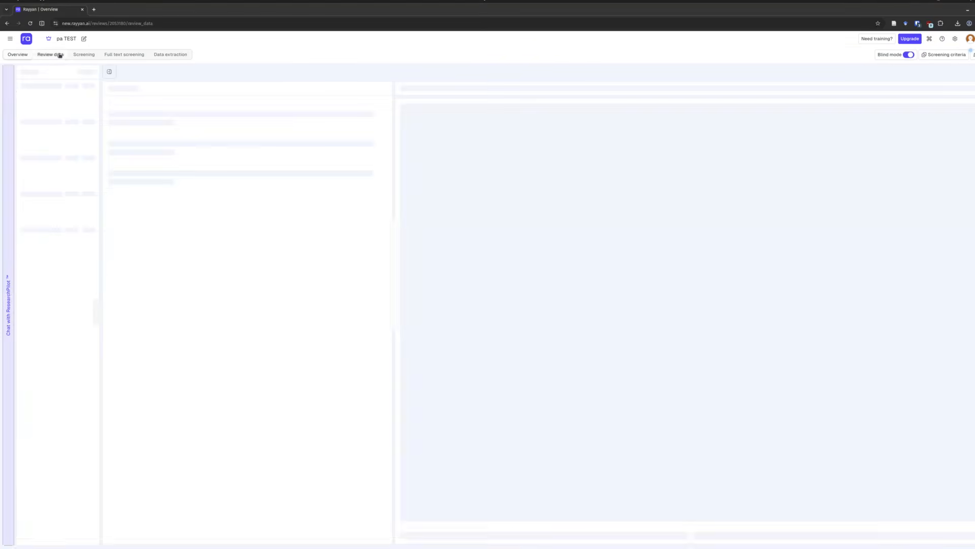
pyautogui.click(93, 54)
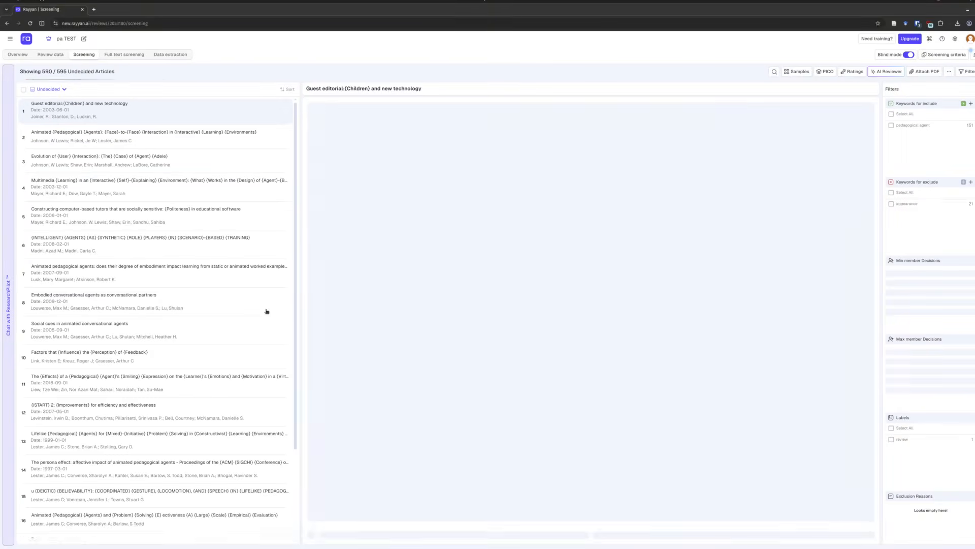